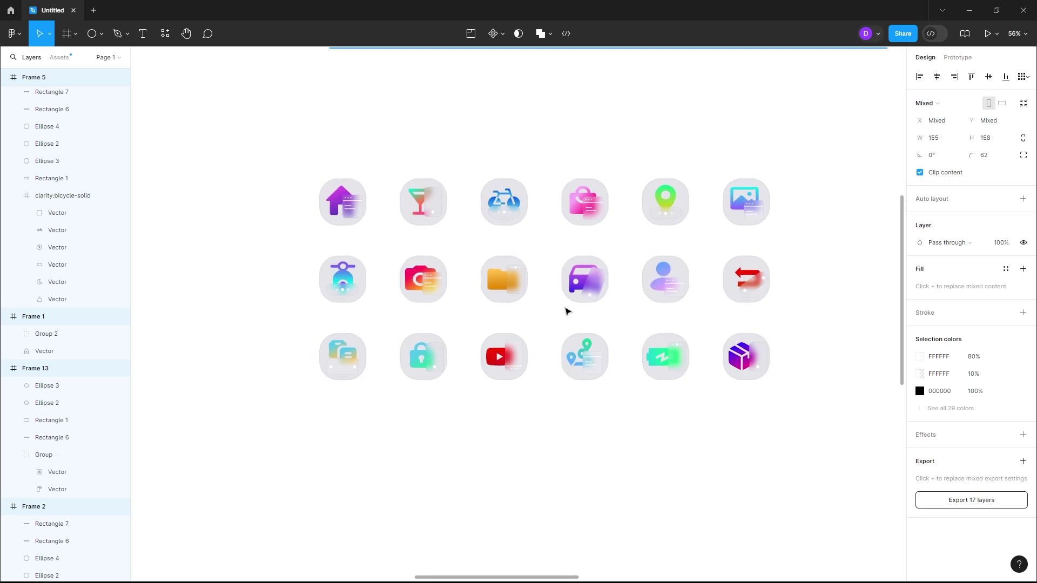
ctrl+scroll(567, 309, up, 2)
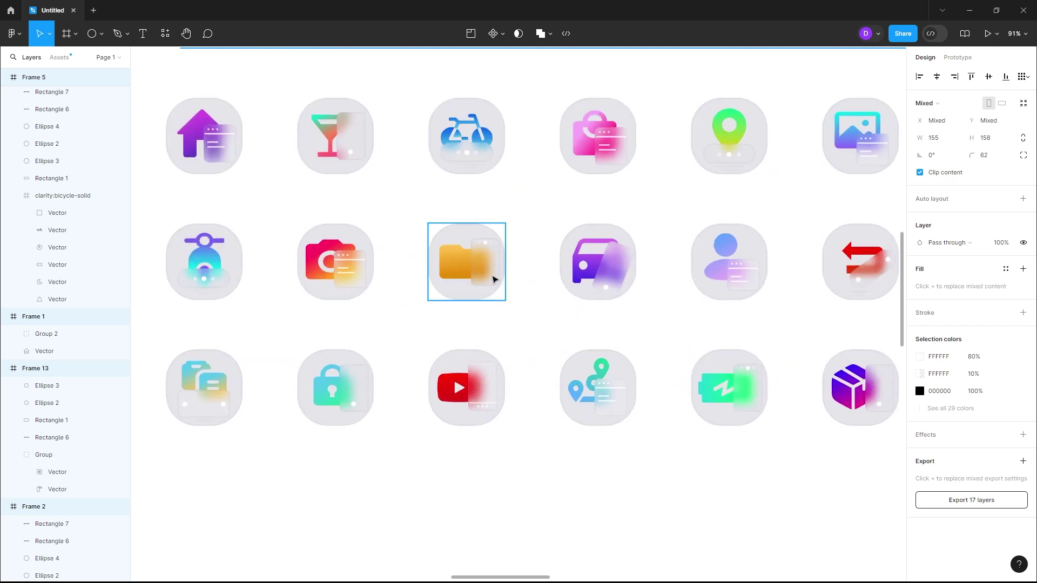
Scroll through the icon grid to inspect the existing icons
ctrl+scroll(675, 278, down, 2)
ctrl+scroll(672, 281, down, 3)
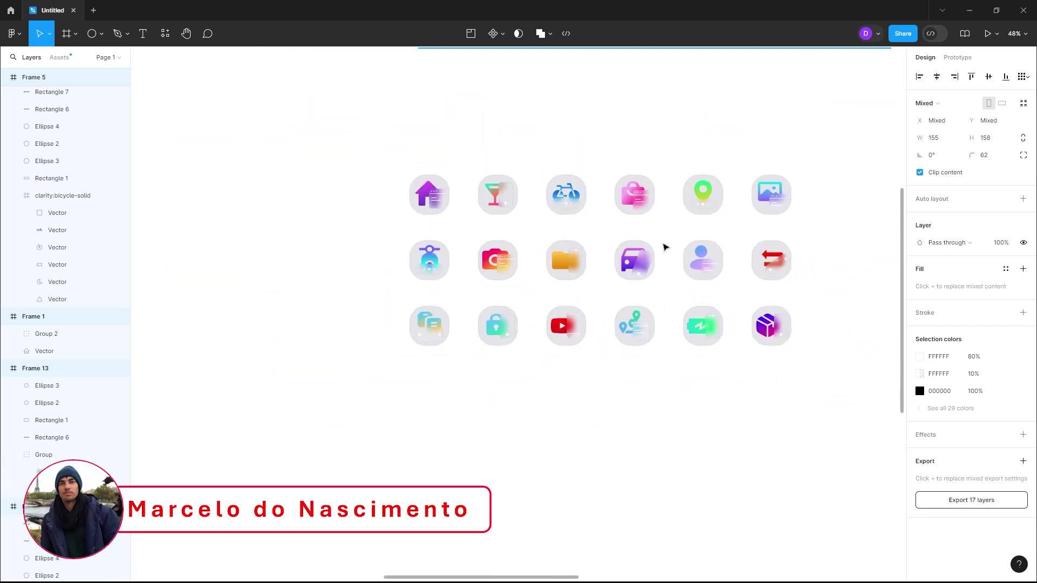
ctrl+scroll(661, 240, up, 2)
ctrl+scroll(663, 236, up, 1)
ctrl+scroll(654, 243, up, 1)
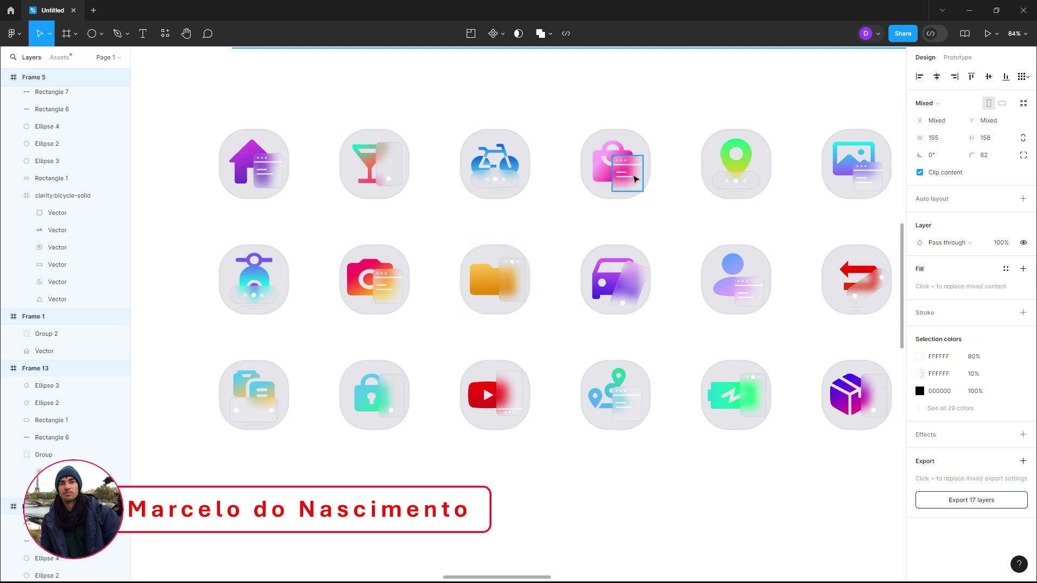
ctrl+scroll(632, 216, down, 3)
ctrl+scroll(645, 246, down, 1)
ctrl+scroll(730, 227, up, 2)
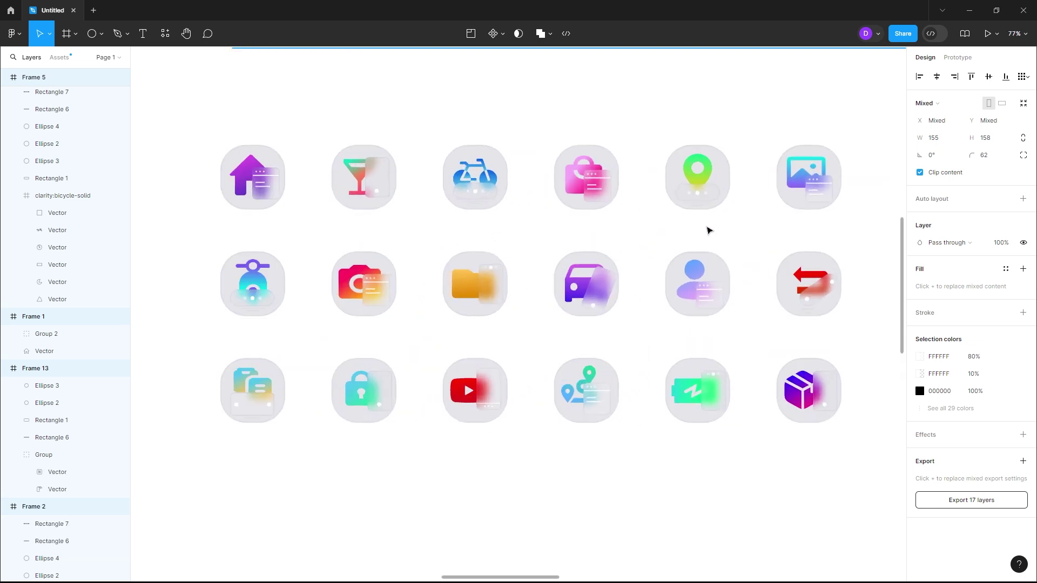
ctrl+scroll(708, 229, up, 1)
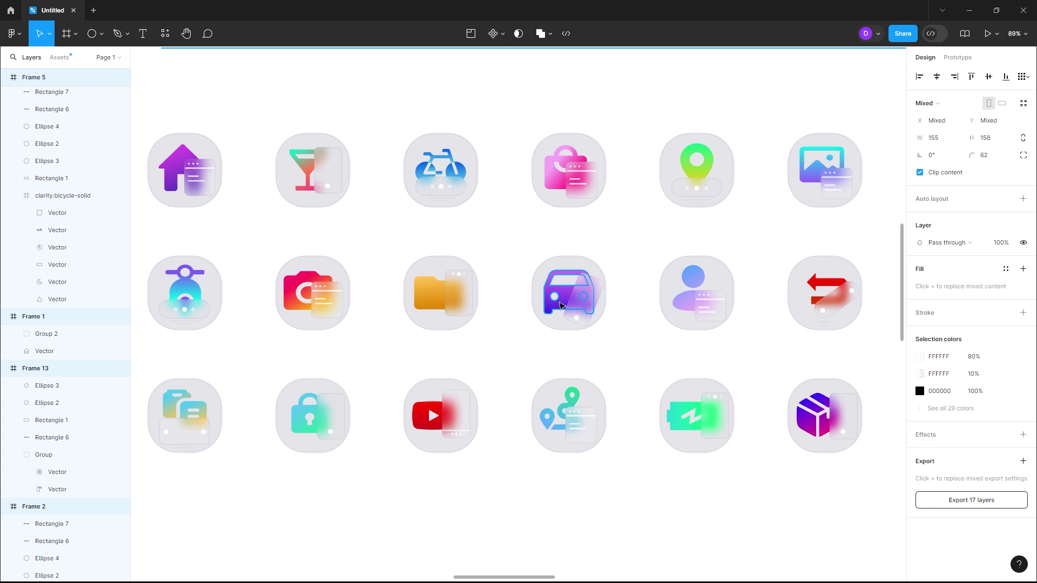
ctrl+scroll(540, 303, down, 2)
ctrl+scroll(523, 298, down, 1)
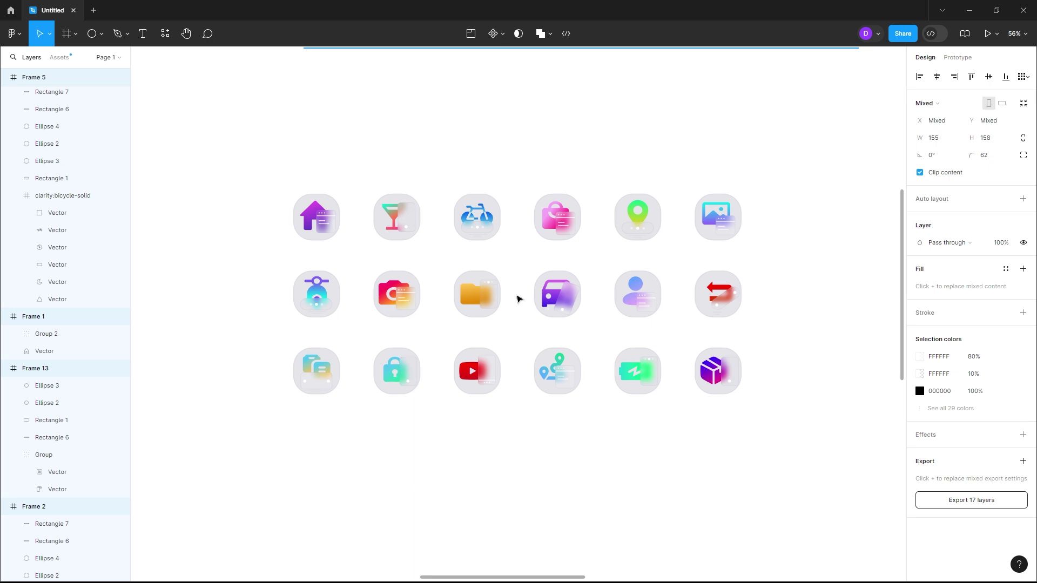
ctrl+scroll(515, 295, up, 2)
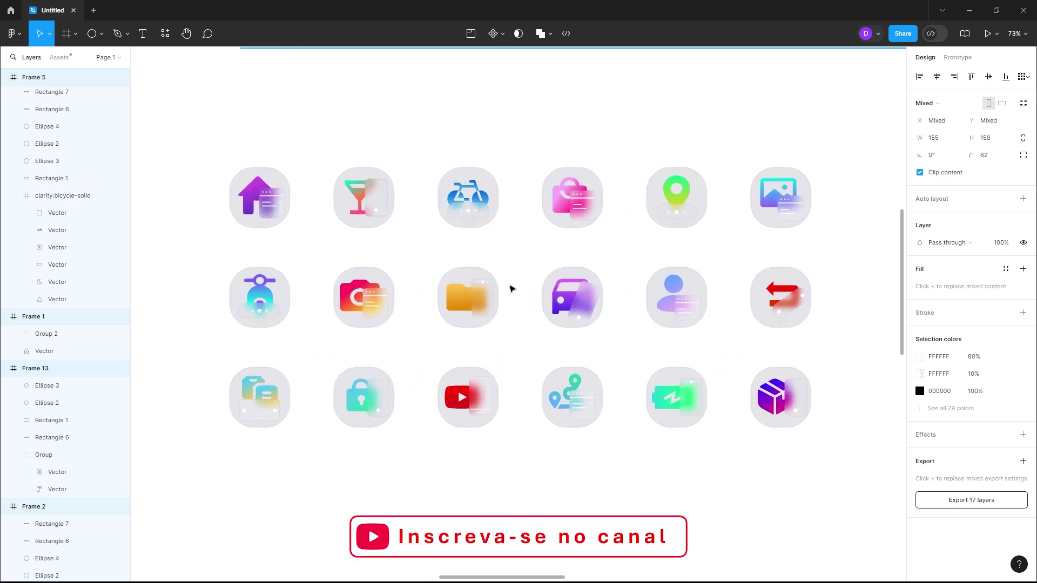
ctrl+scroll(512, 289, up, 2)
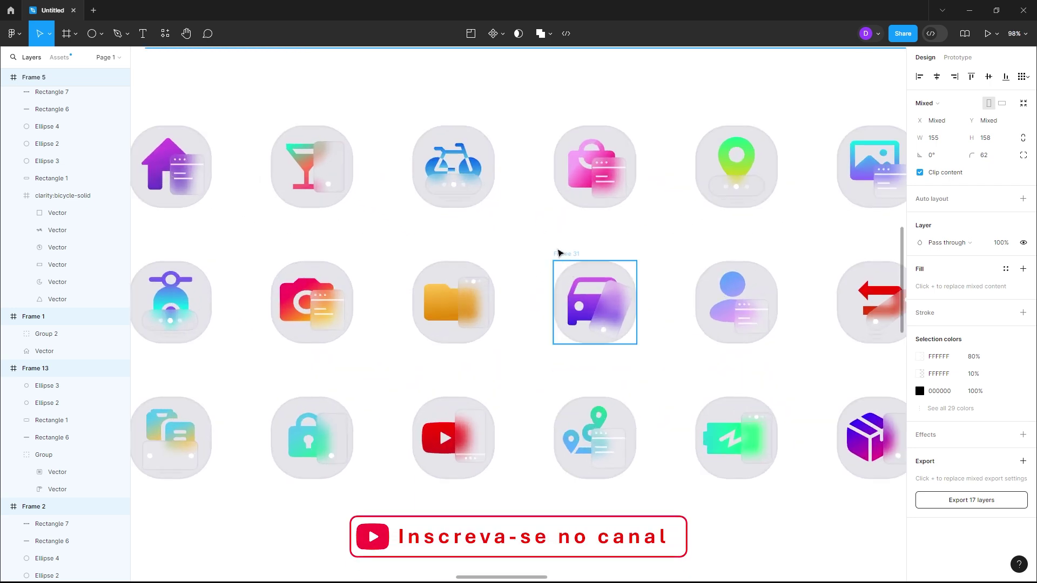
ctrl+scroll(561, 251, down, 2)
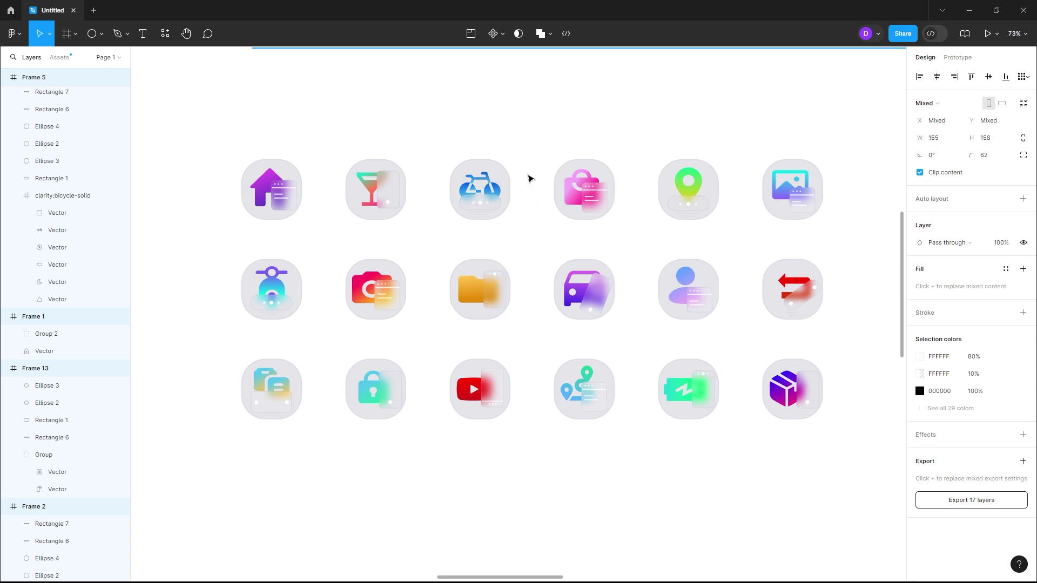
scroll(530, 201, up, 1)
scroll(531, 202, up, 1)
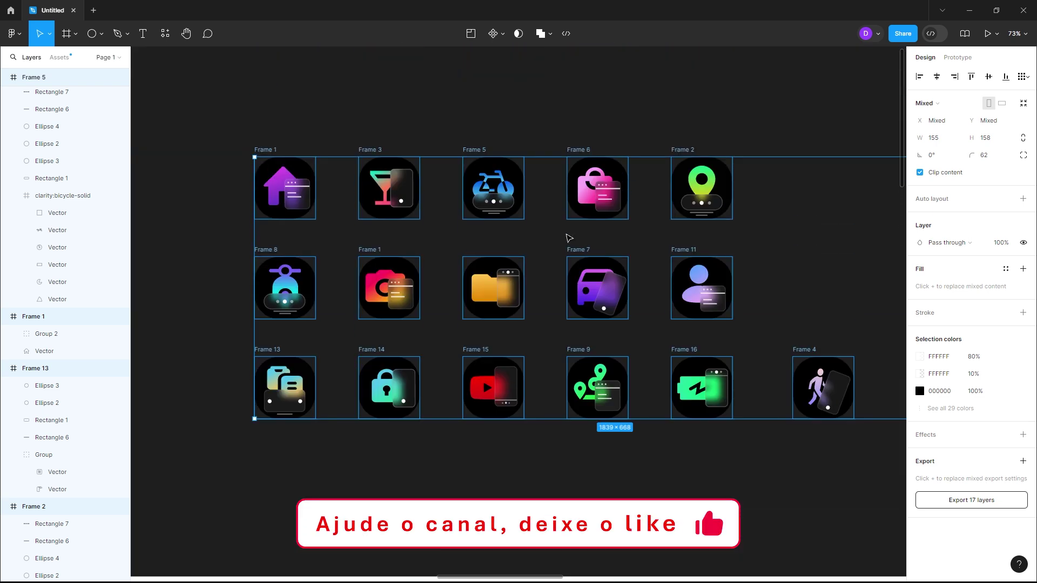
scroll(569, 237, up, 2)
Try sliding the cocktail icon's frosted card left, then undo the move
click(550, 278)
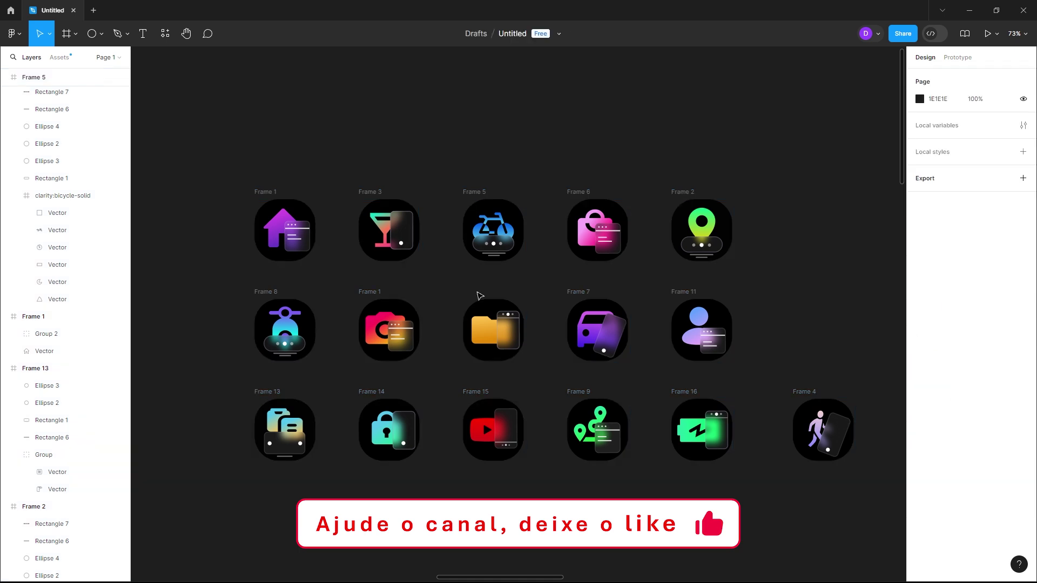
click(401, 232)
scroll(371, 239, up, 2)
scroll(378, 244, up, 4)
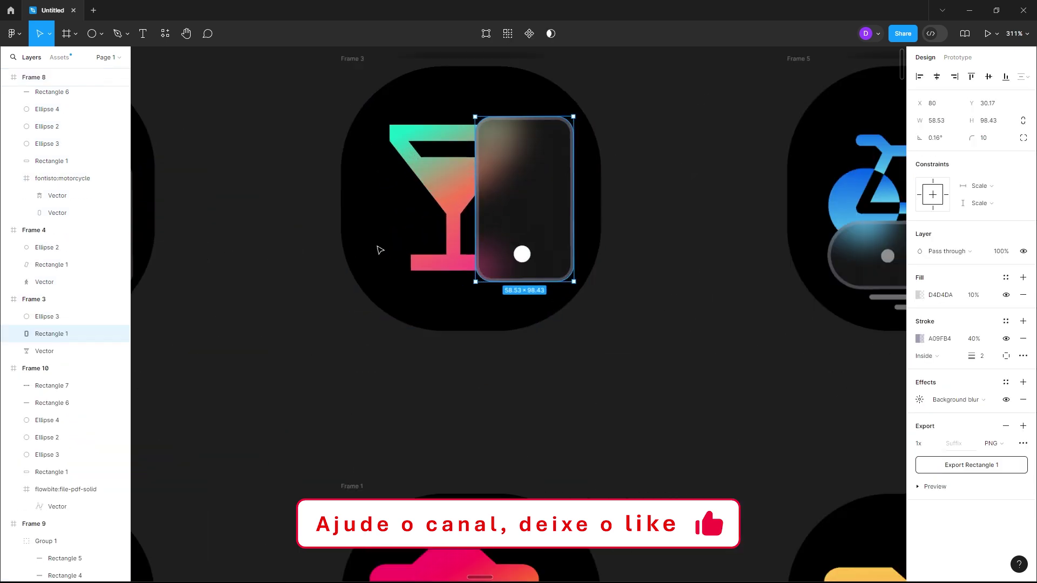
drag(521, 181, 488, 190)
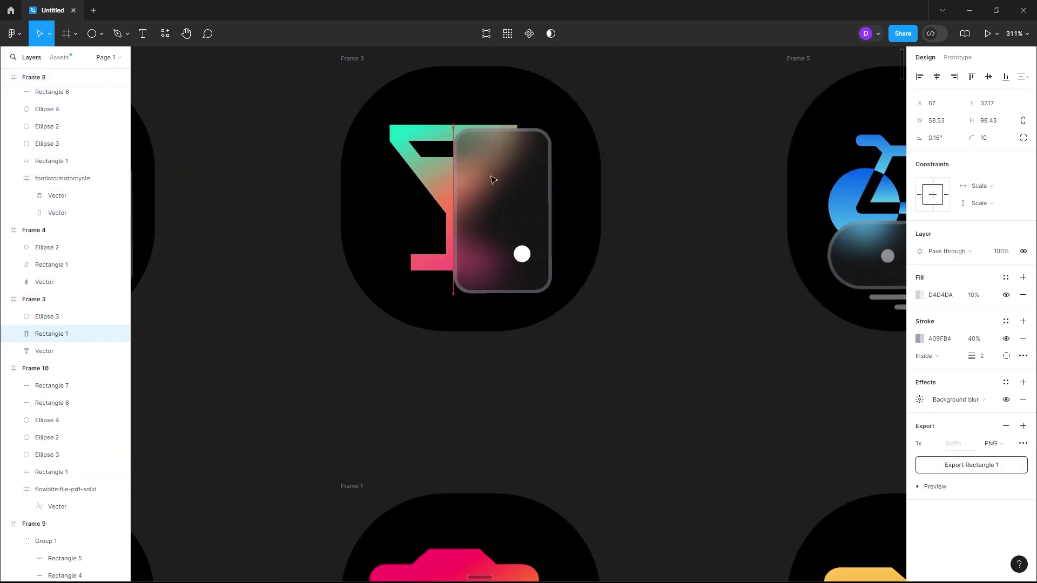
key(ctrl+z)
Pan across the icon grid, clear the selection and pick the Frame tool
scroll(605, 229, down, 2)
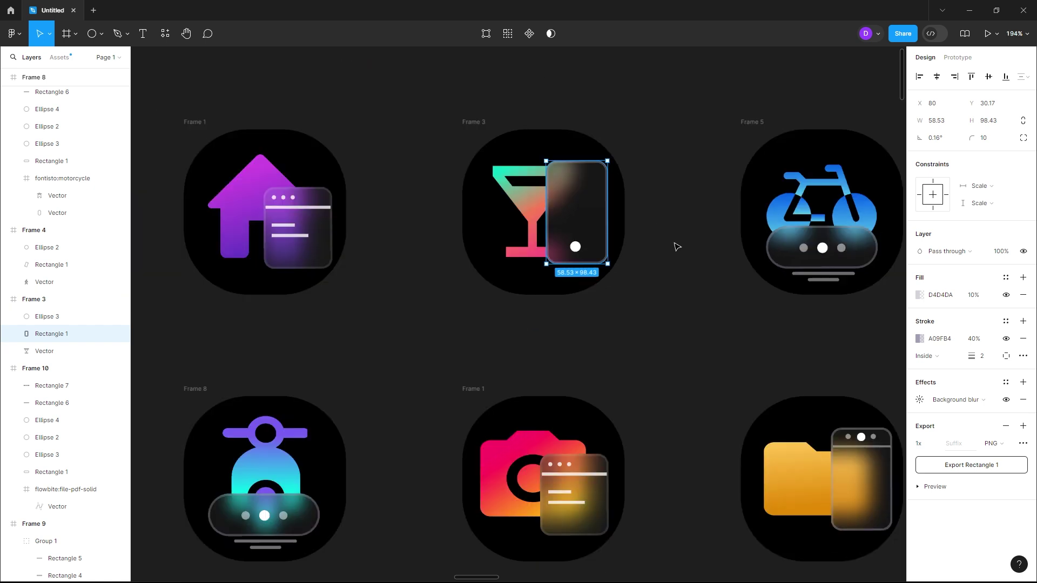
scroll(675, 243, down, 2)
mouse_move(755, 307)
mouse_down()
mouse_move(655, 411)
mouse_move(673, 421)
mouse_up()
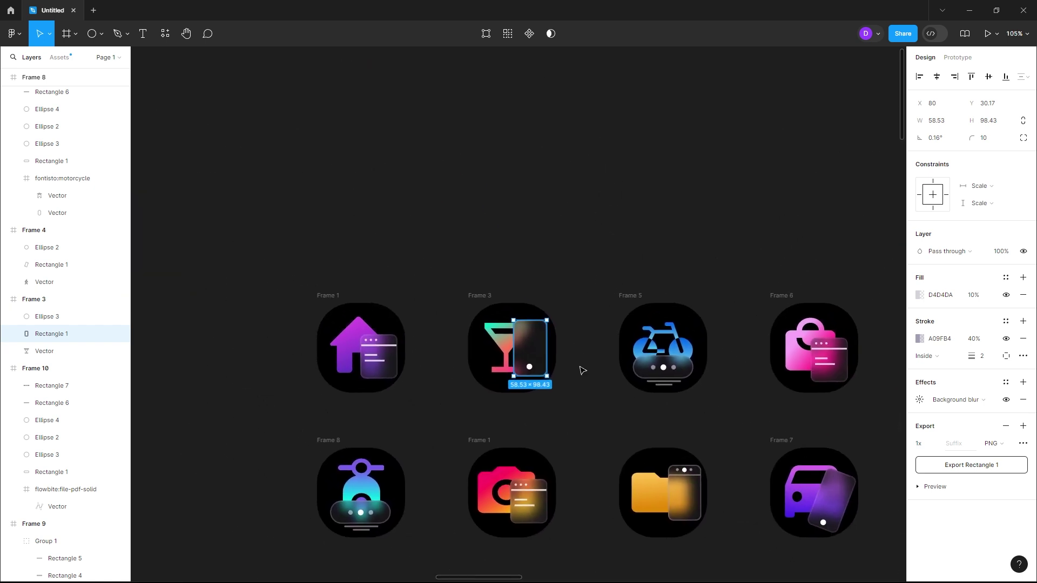
click(443, 240)
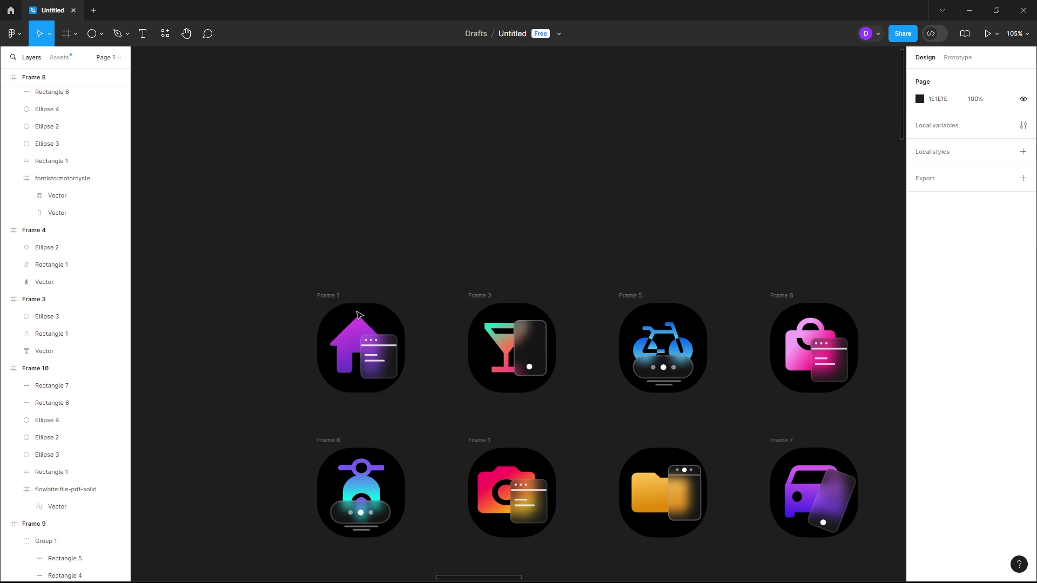
click(68, 34)
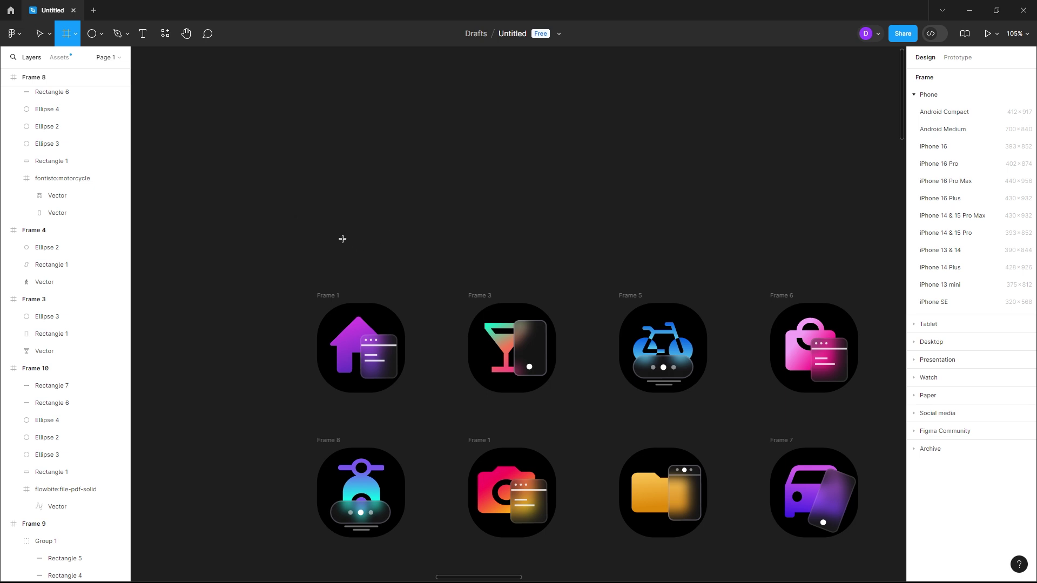
Place a new frame above the icon row and fill it black
click(321, 220)
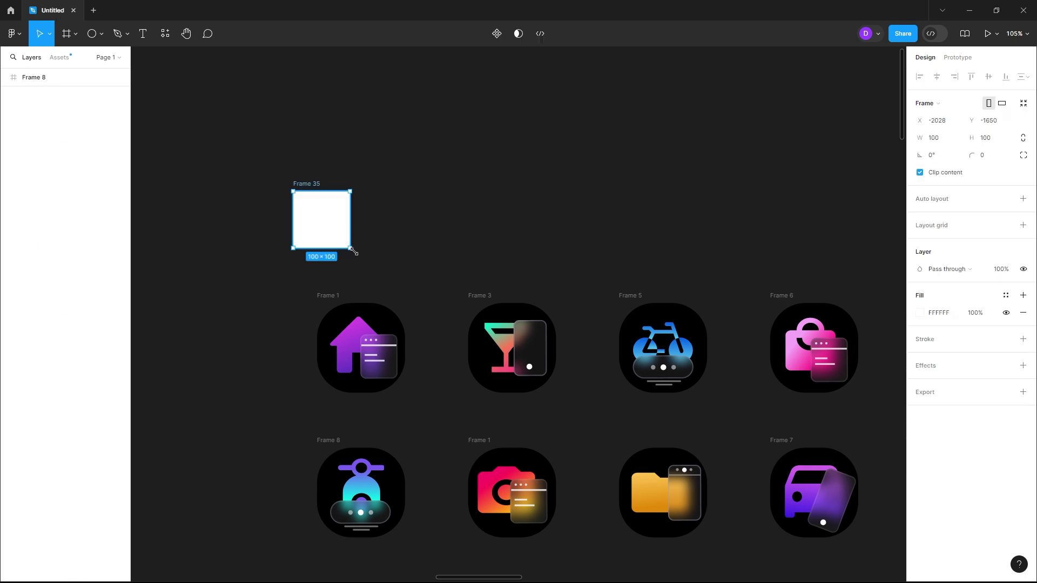
drag(337, 208, 591, 224)
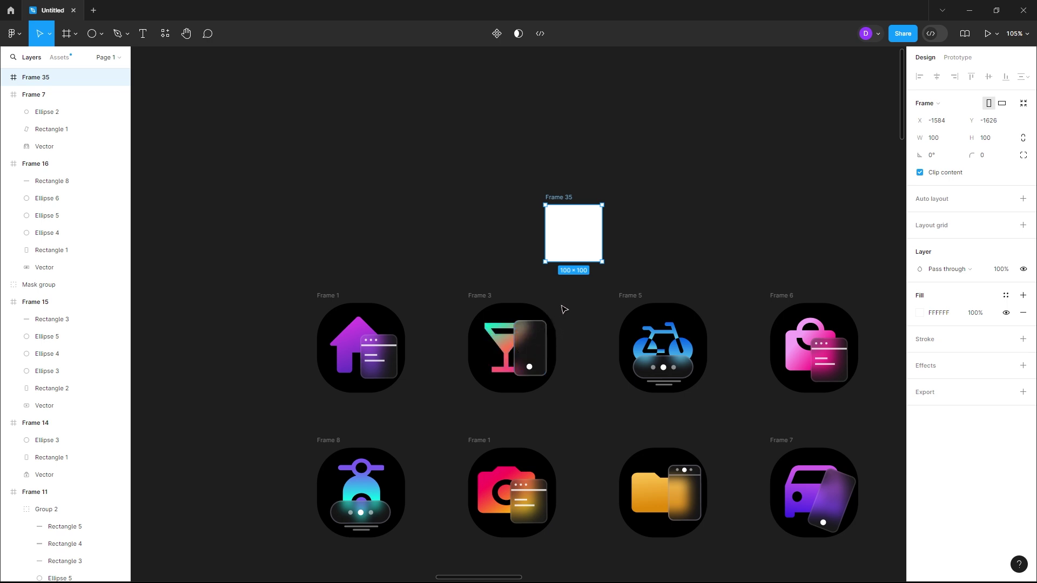
click(920, 313)
drag(796, 317, 778, 432)
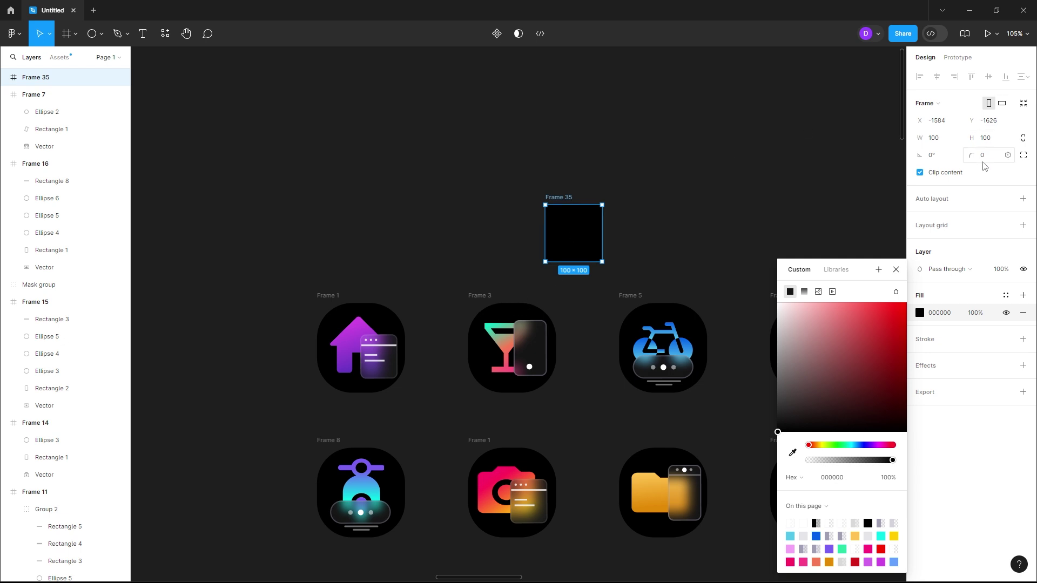
Size the frame to 155×155 with a 62 corner radius
click(927, 139)
text(155)
key(Tab)
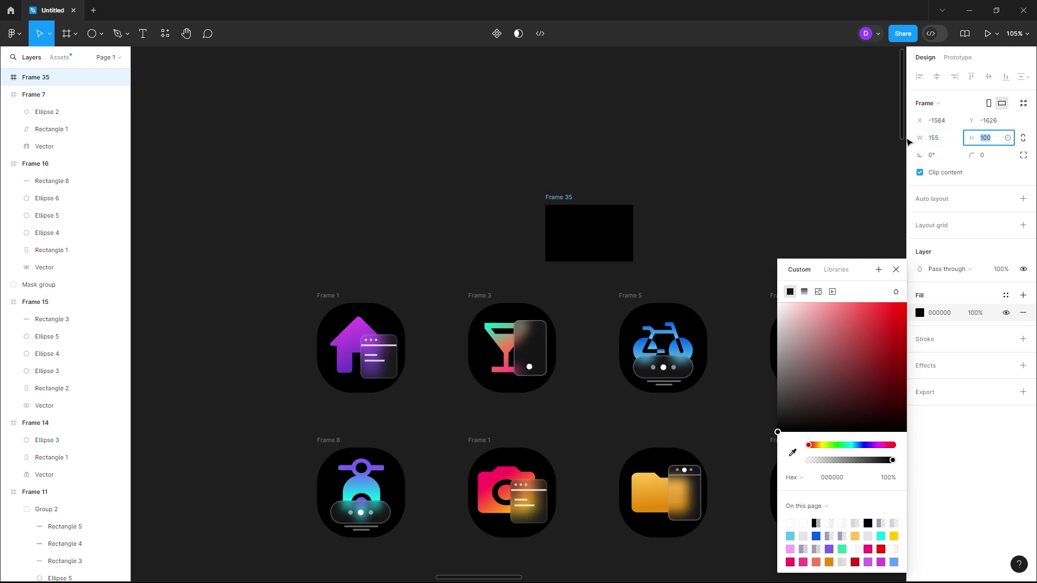
text(155)
key(Return)
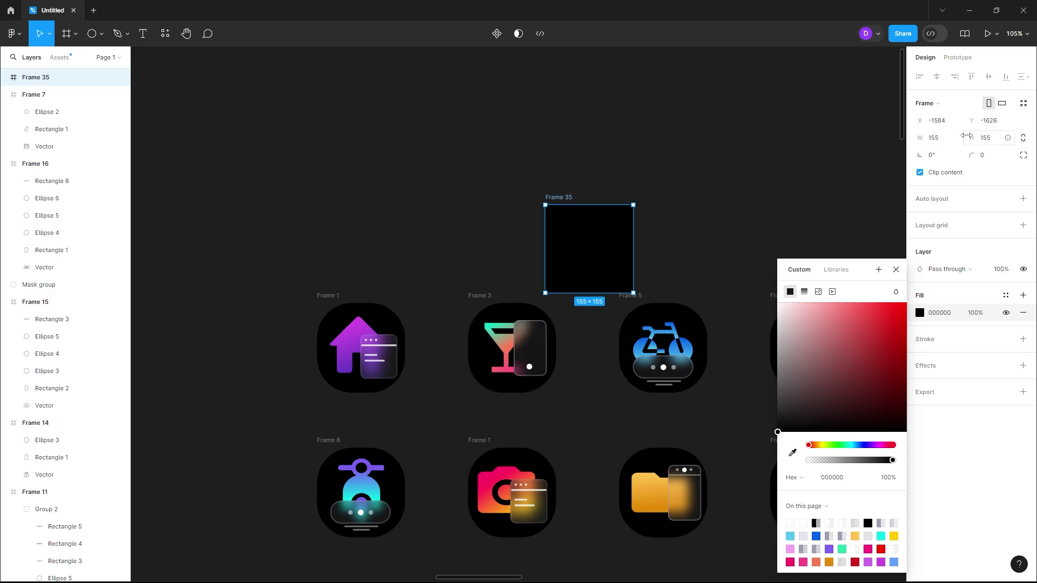
click(982, 155)
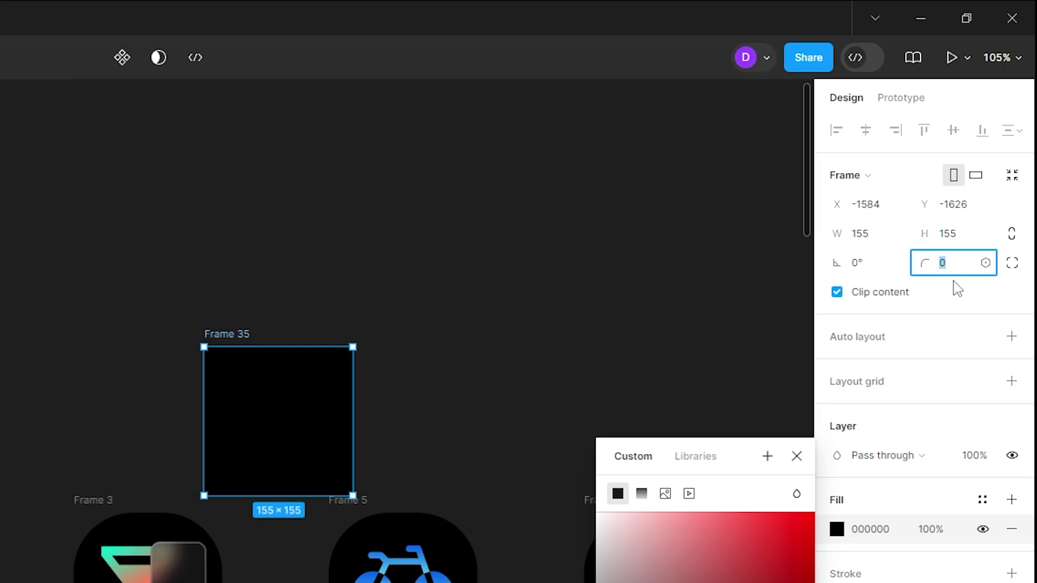
text(62)
key(Return)
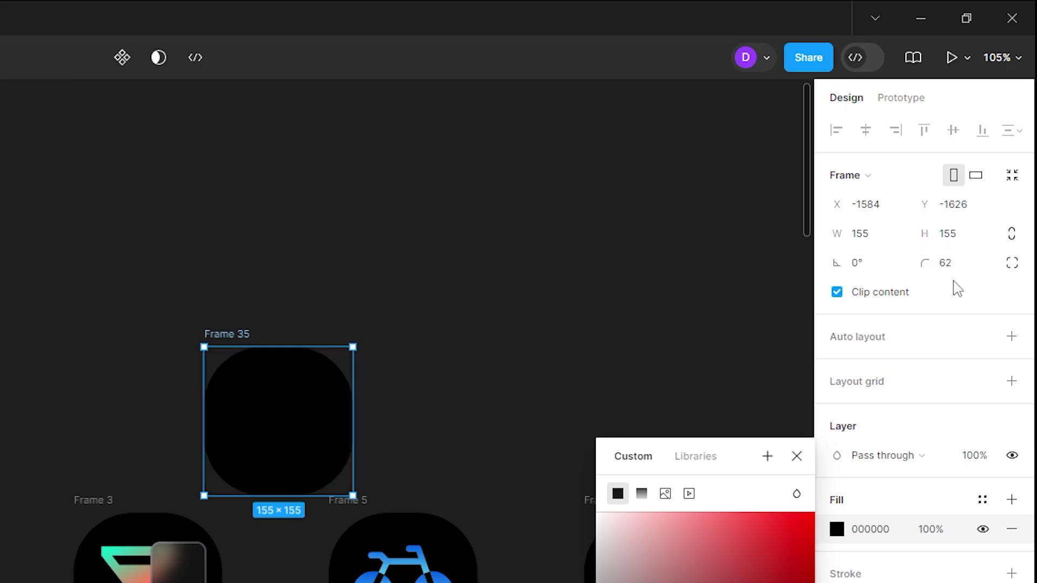
Position the black rounded square just above the icon row
scroll(308, 440, up, 1)
drag(280, 381, 196, 349)
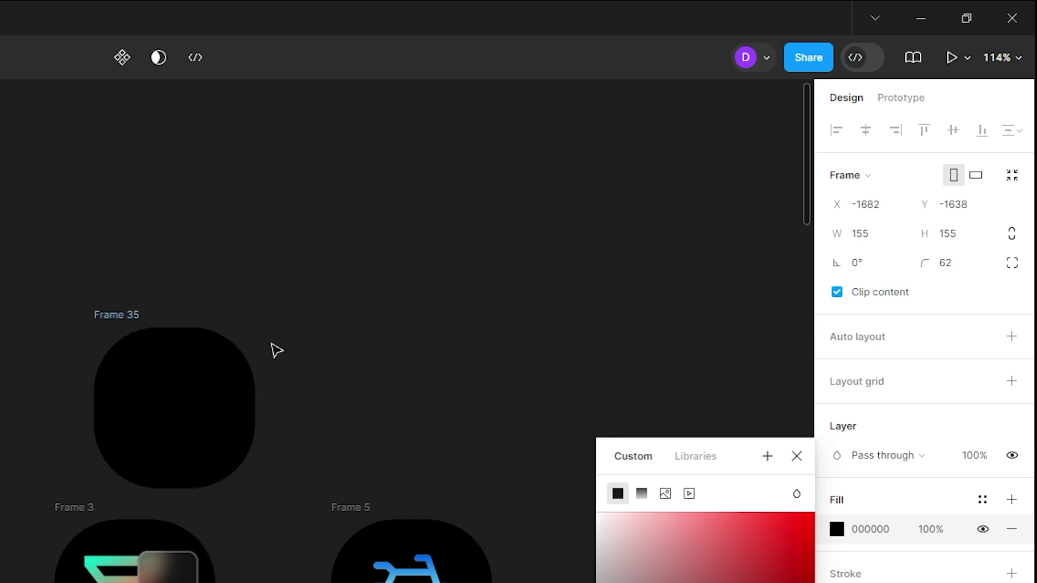
drag(276, 351, 284, 373)
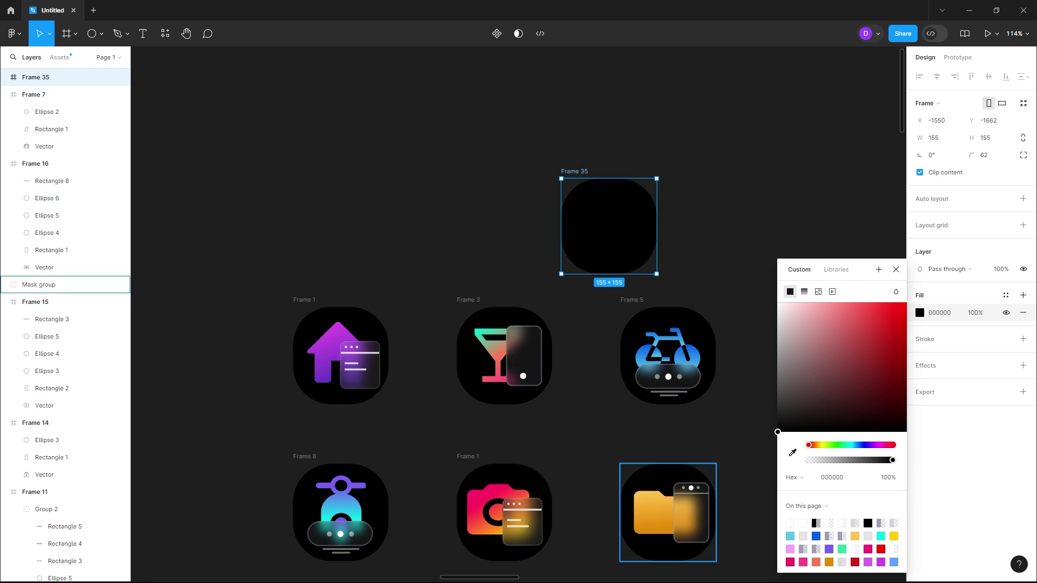
click(567, 571)
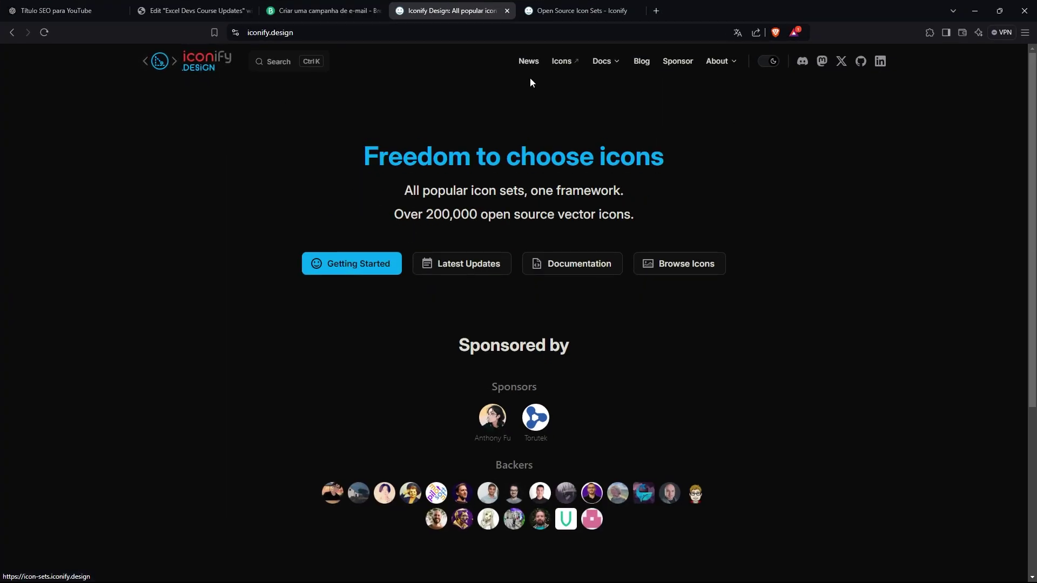
Search all Iconify icon sets for 'box' and preview the solar box-outline icon's details
click(562, 61)
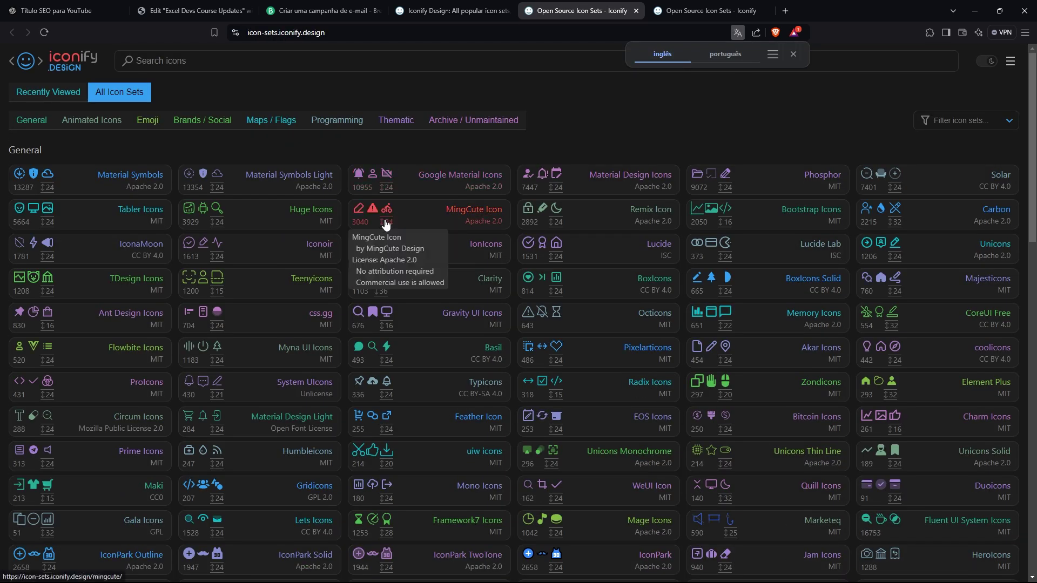
click(539, 211)
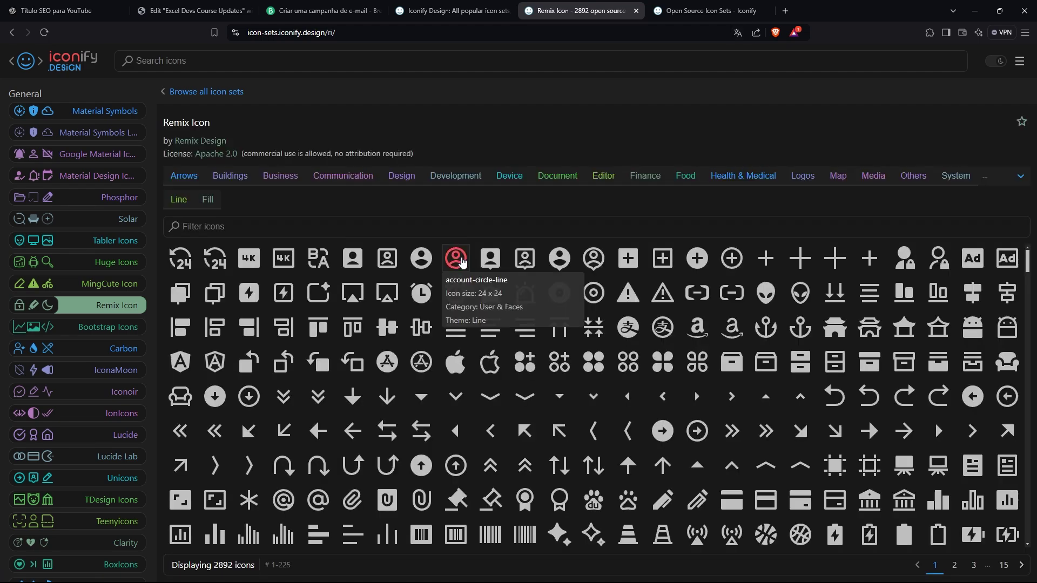
click(244, 61)
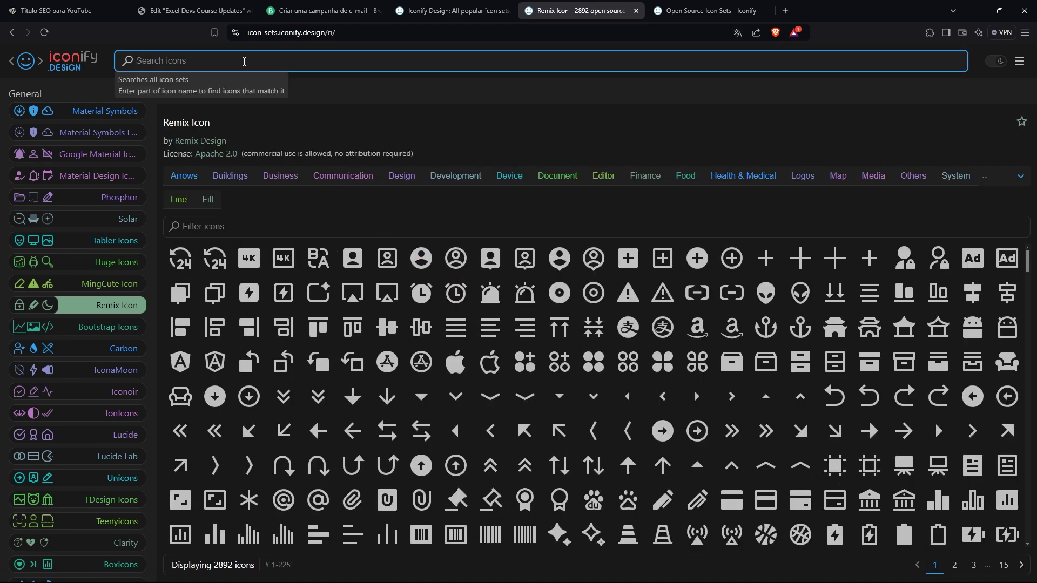
text(box)
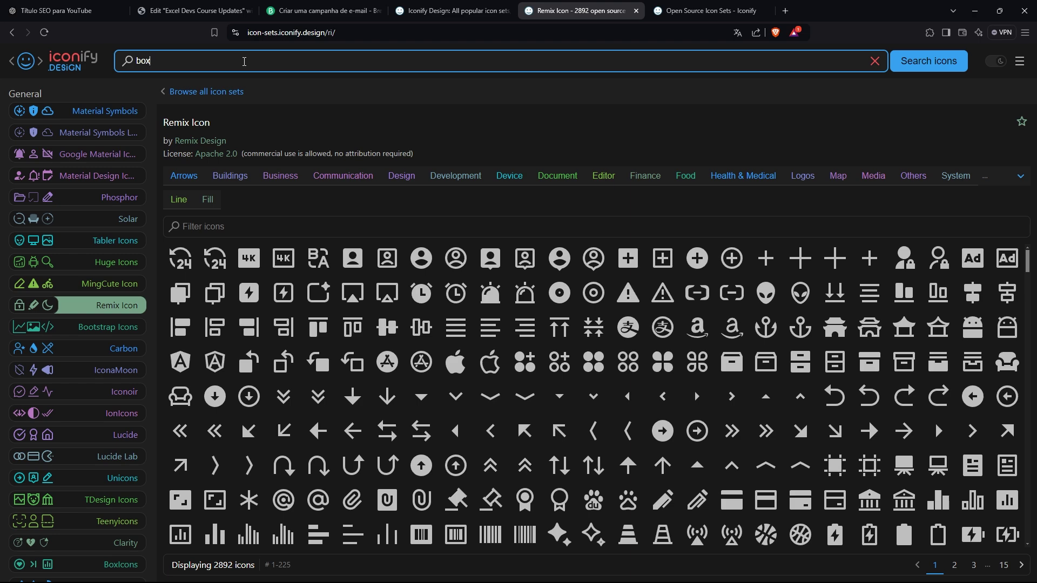
click(917, 64)
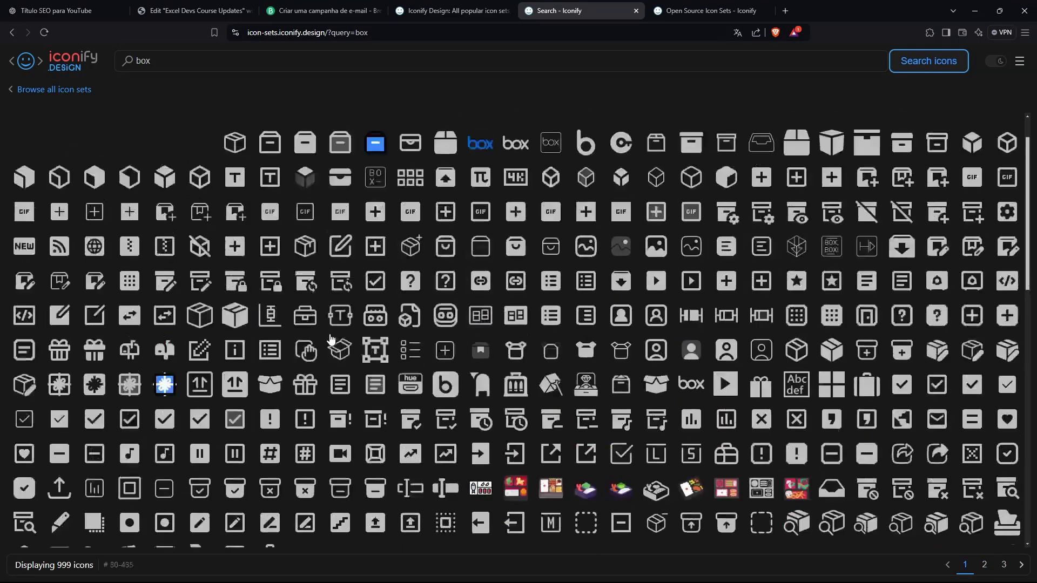
scroll(331, 340, up, 1)
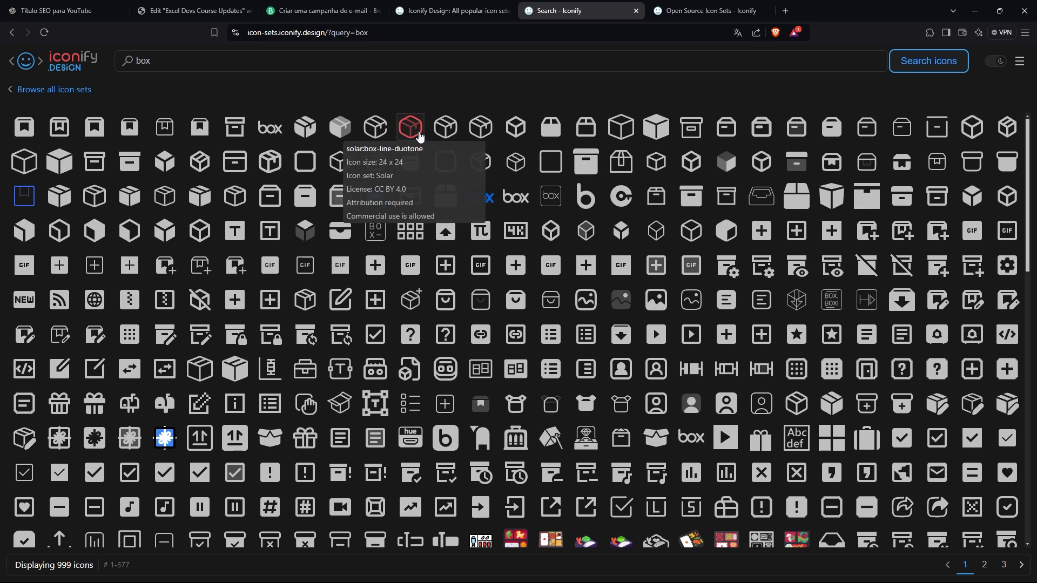
click(479, 127)
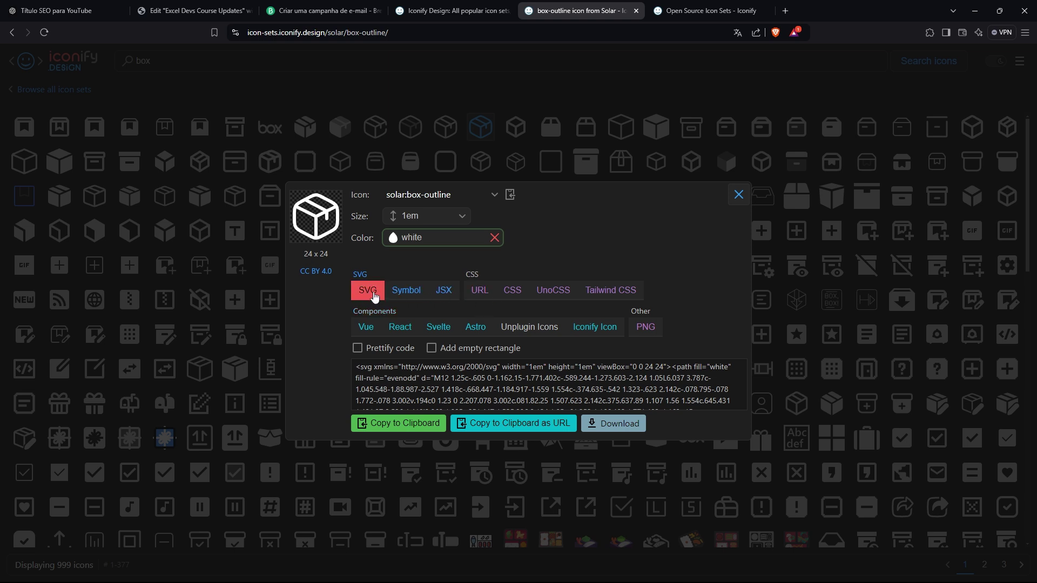
click(738, 194)
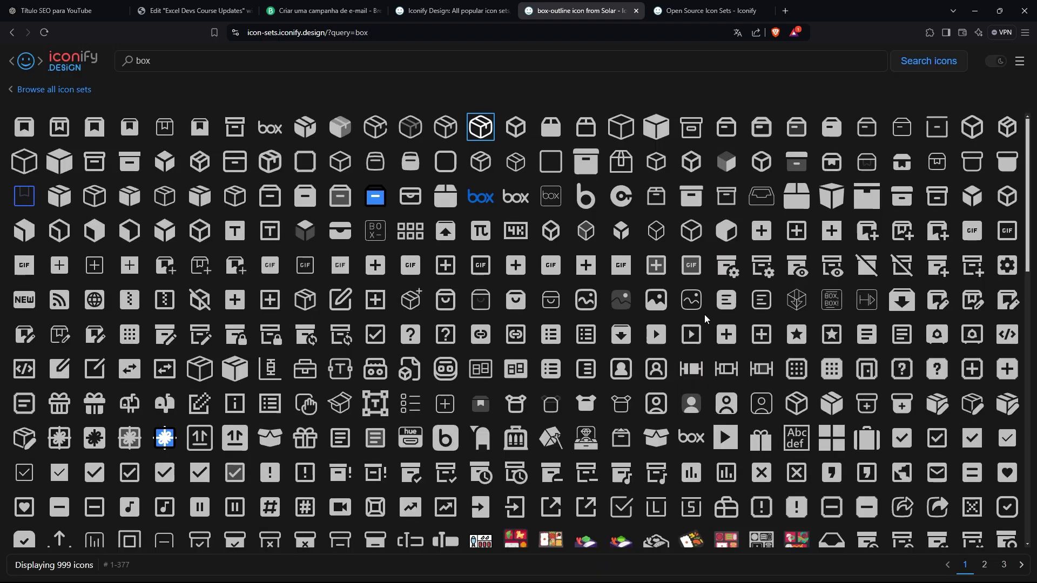
Launch the Iconify plugin from Figma's main menu
click(590, 502)
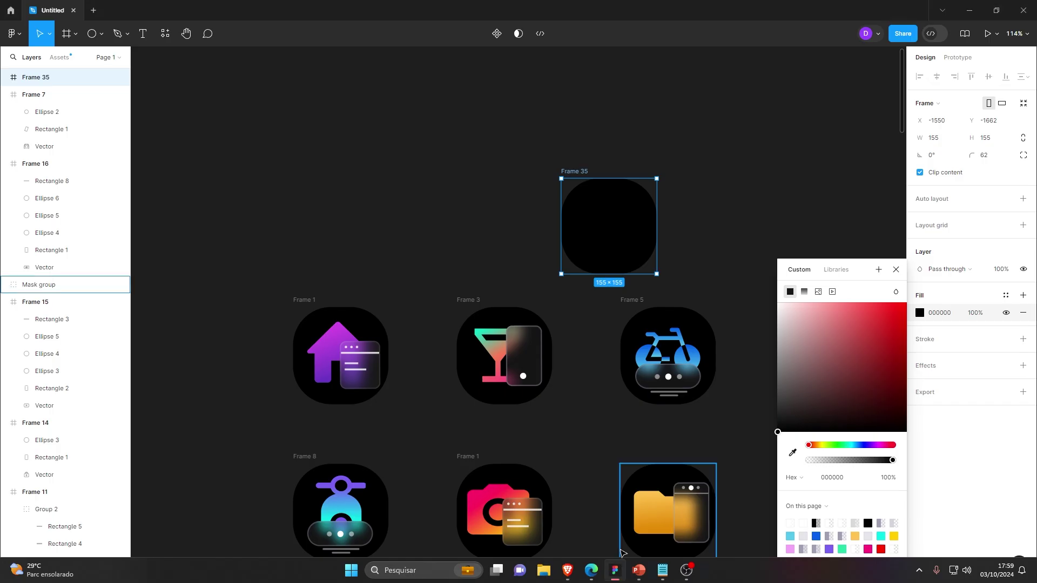
click(13, 37)
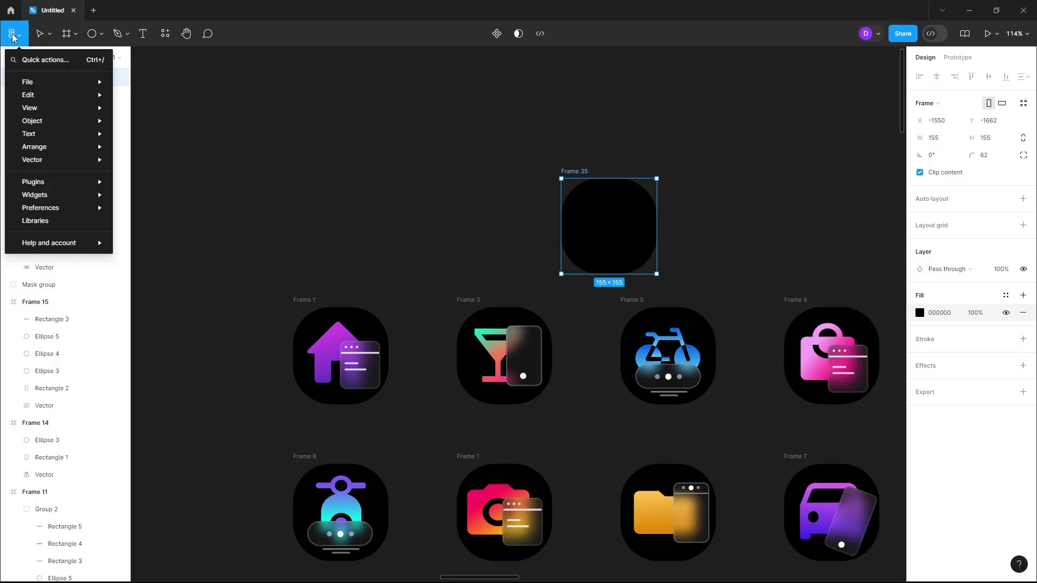
mouse_move(34, 181)
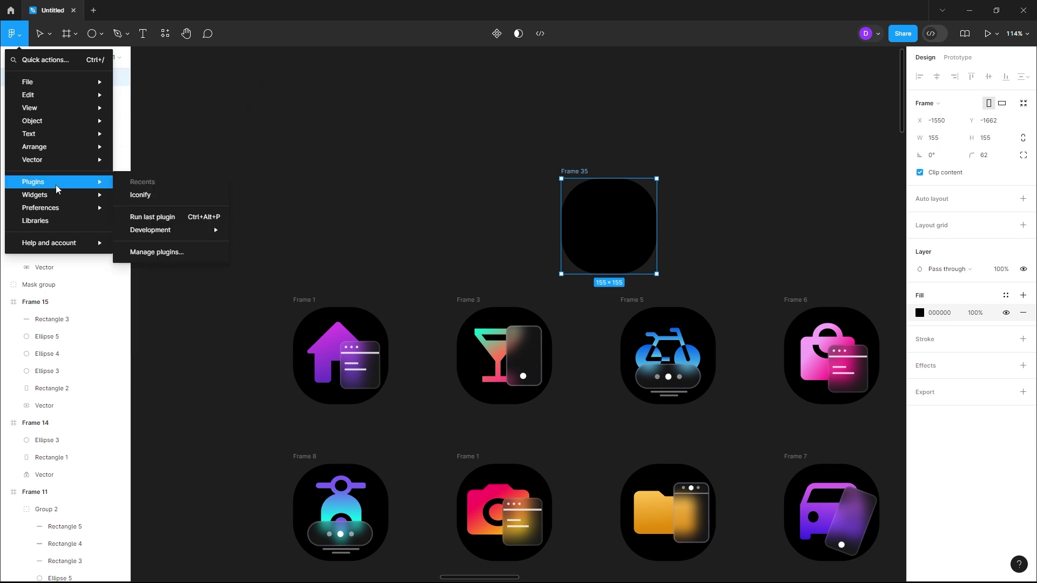
click(169, 259)
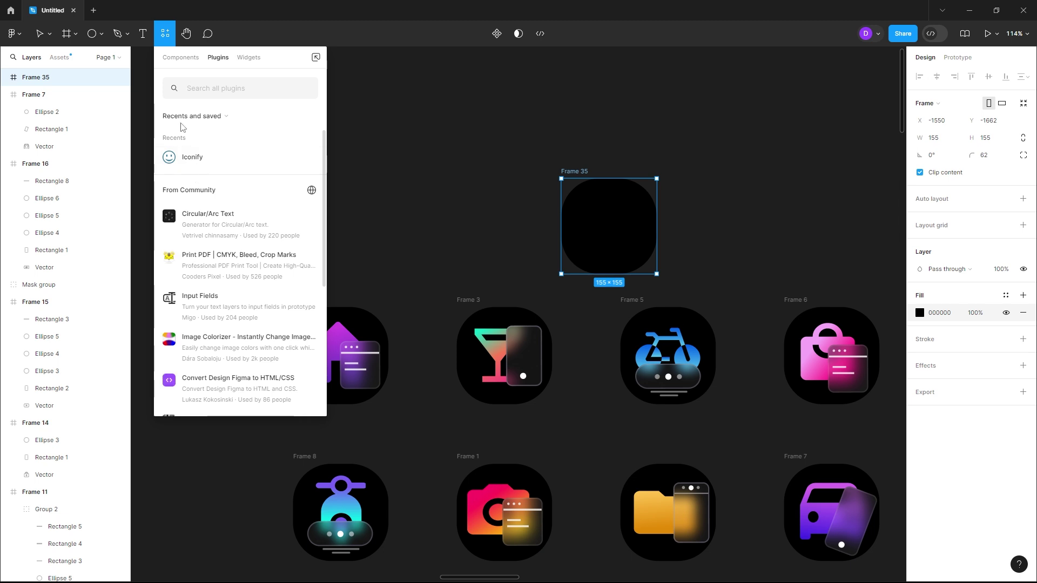
click(12, 33)
mouse_move(33, 181)
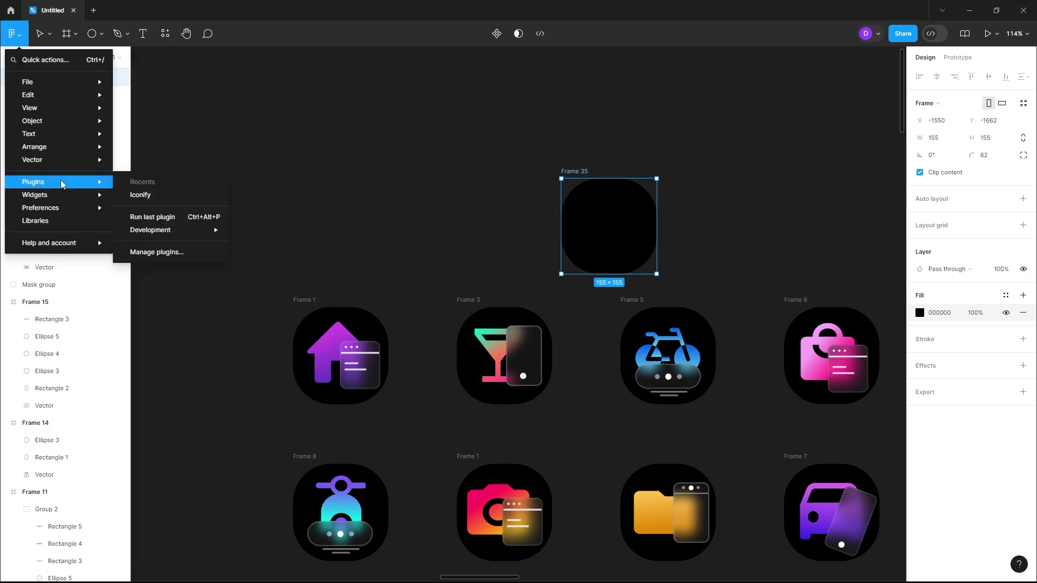
click(154, 196)
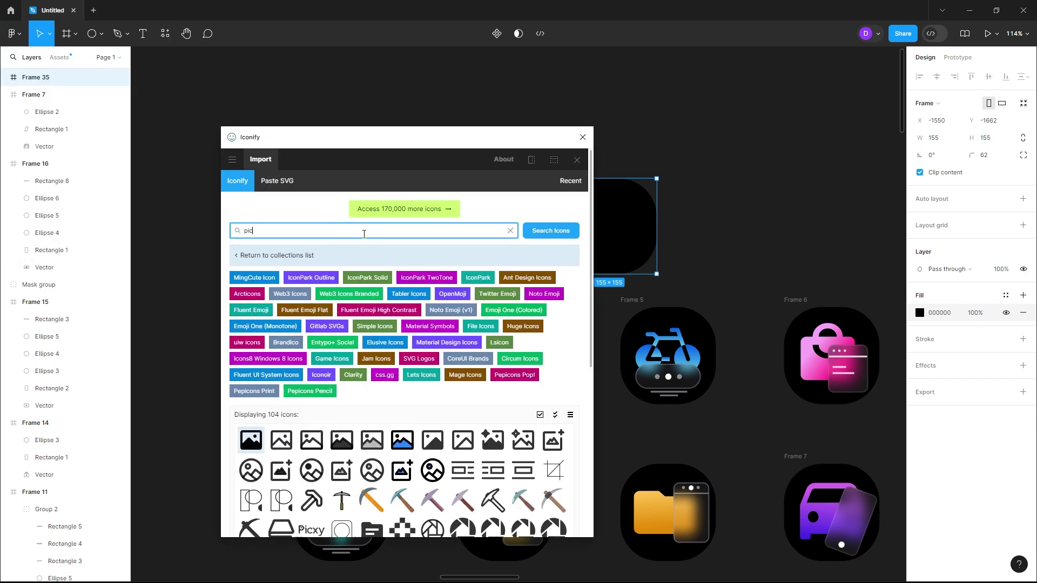
Search 'pic' in the plugin and scroll the results to mingcute:pic-fill
scroll(348, 400, down, 5)
scroll(350, 387, up, 2)
scroll(350, 388, up, 3)
double_click(271, 231)
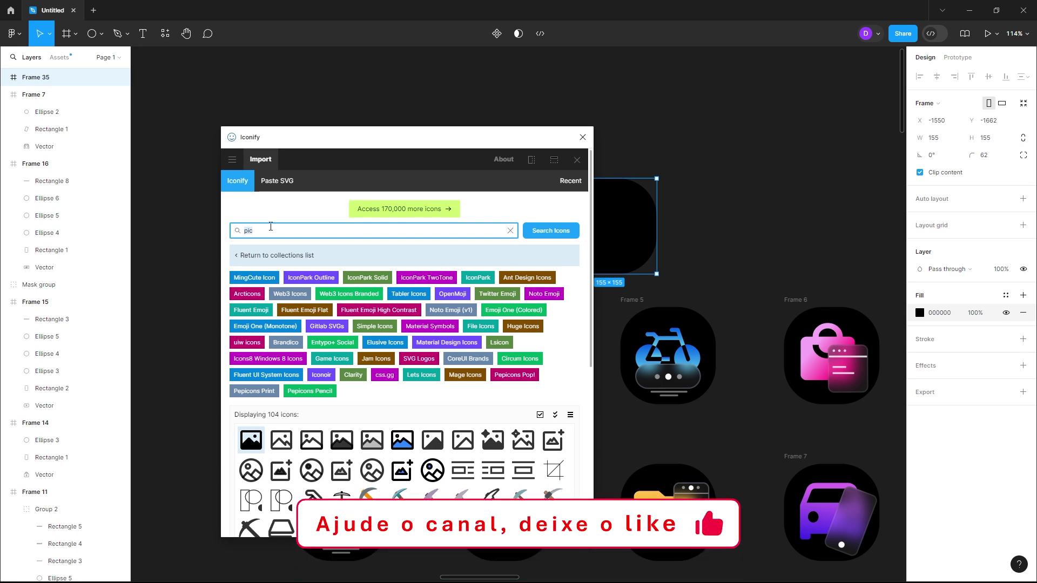
scroll(275, 270, down, 1)
scroll(276, 297, down, 3)
scroll(278, 313, up, 2)
scroll(280, 318, up, 2)
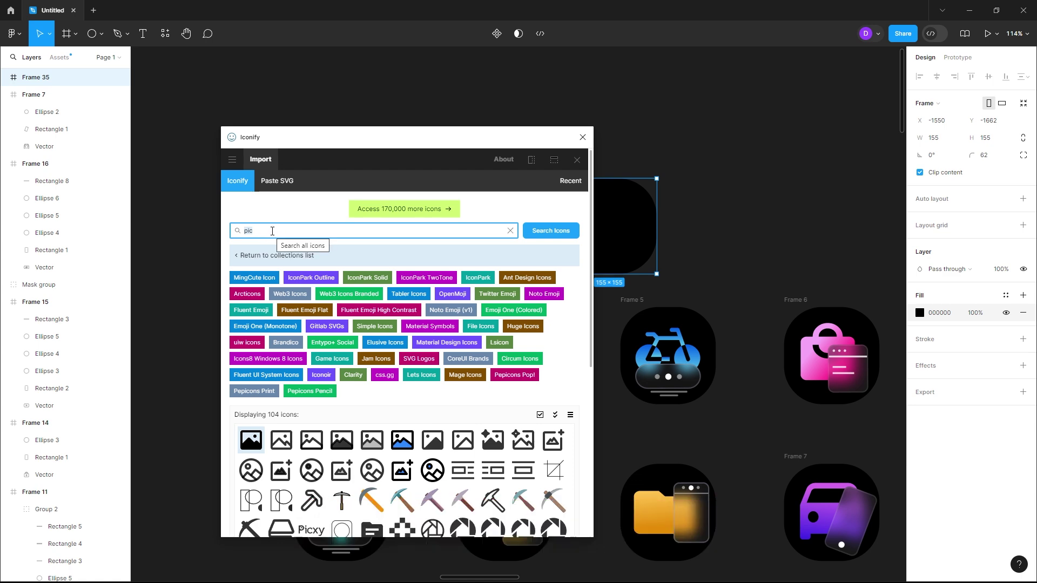
scroll(265, 240, down, 5)
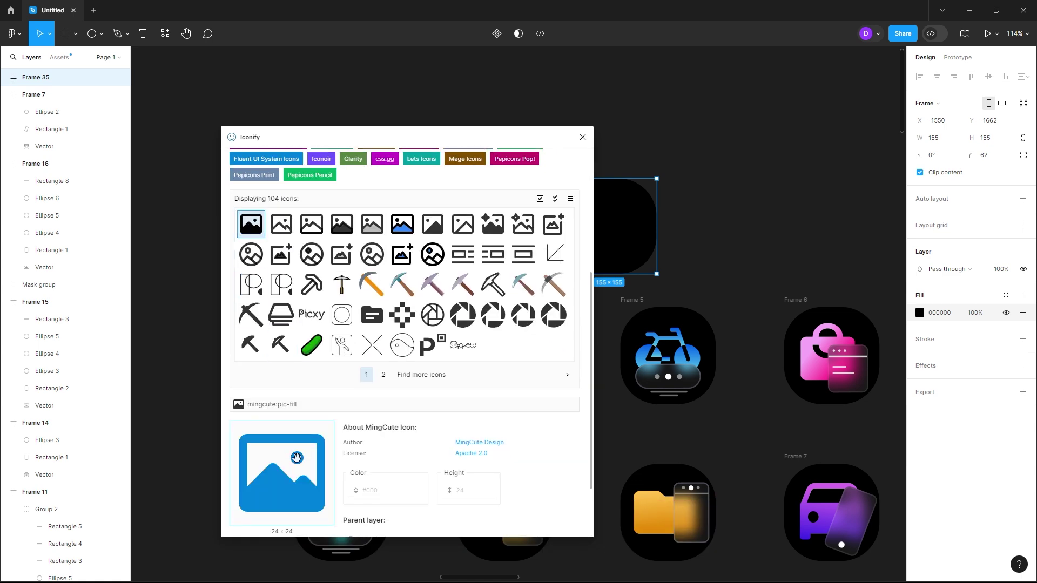
scroll(297, 458, down, 2)
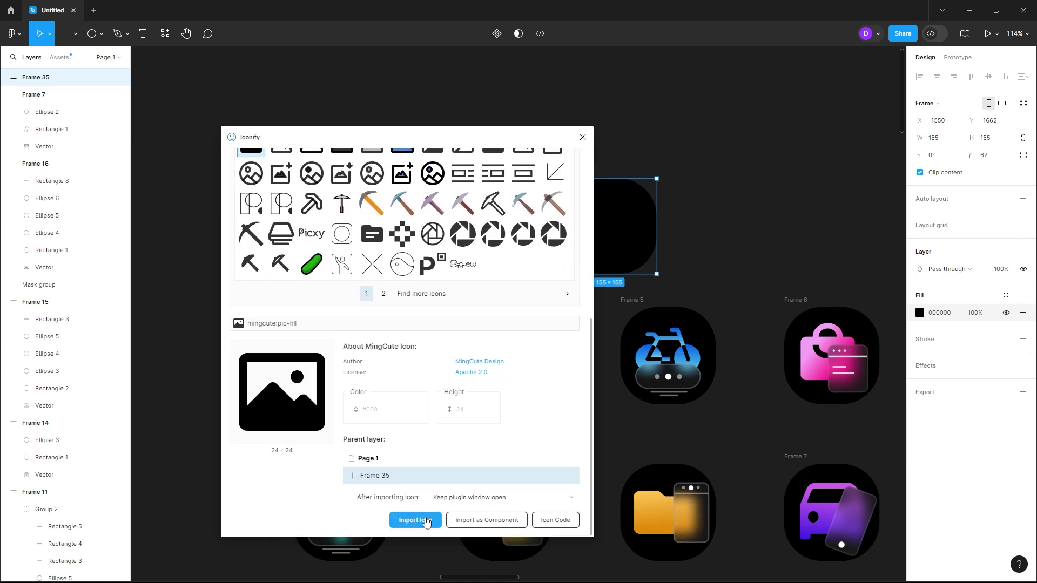
scroll(389, 415, up, 5)
scroll(389, 416, down, 5)
Import mingcute:pic-fill into Frame 35 with its default colour
click(415, 413)
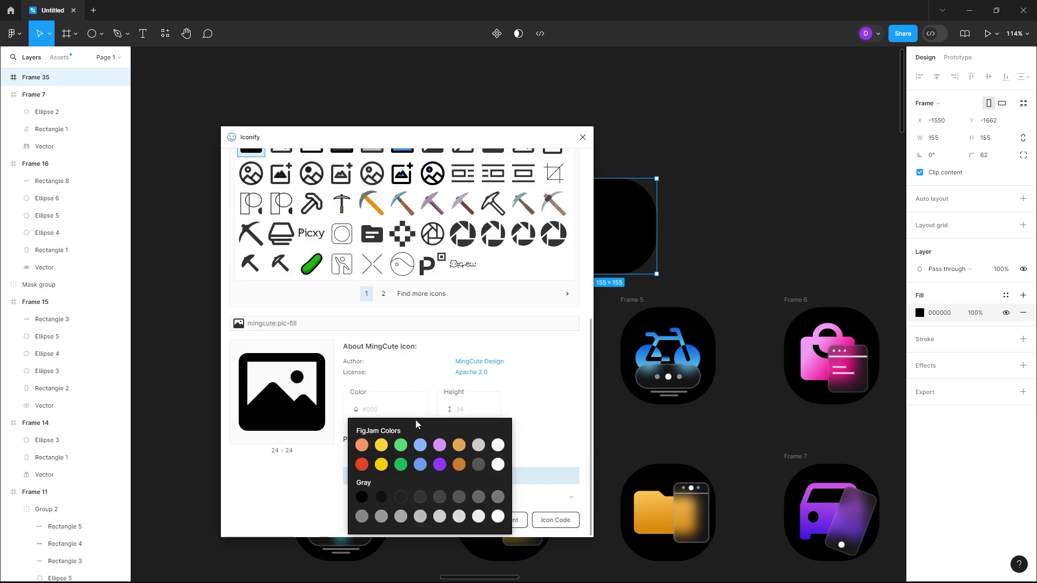
click(533, 480)
click(420, 520)
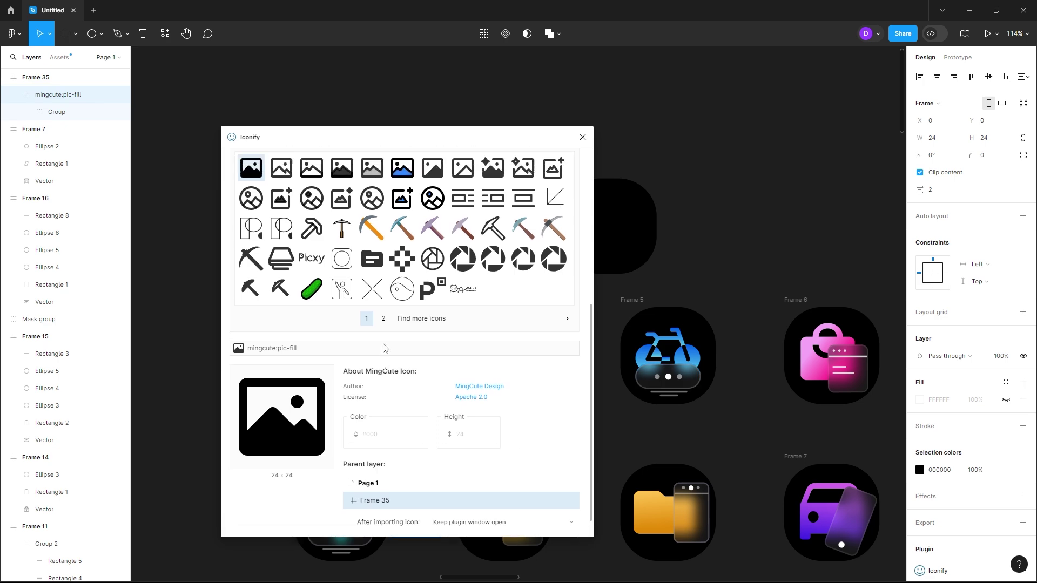
scroll(355, 248, up, 10)
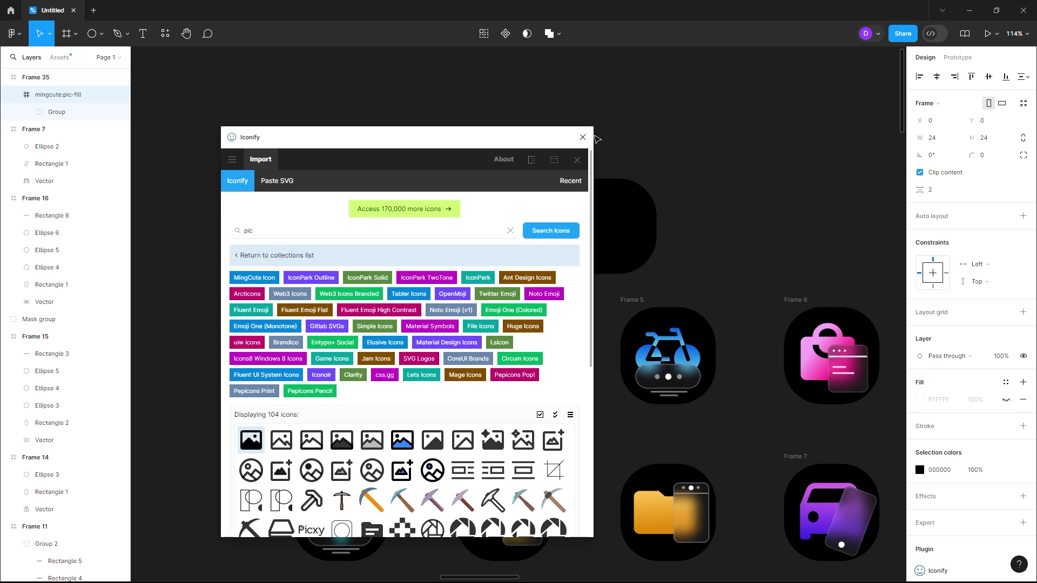
Close the Iconify plugin and delete the tiny empty vector from the icon's group
click(583, 137)
scroll(587, 143, up, 5)
scroll(587, 140, up, 5)
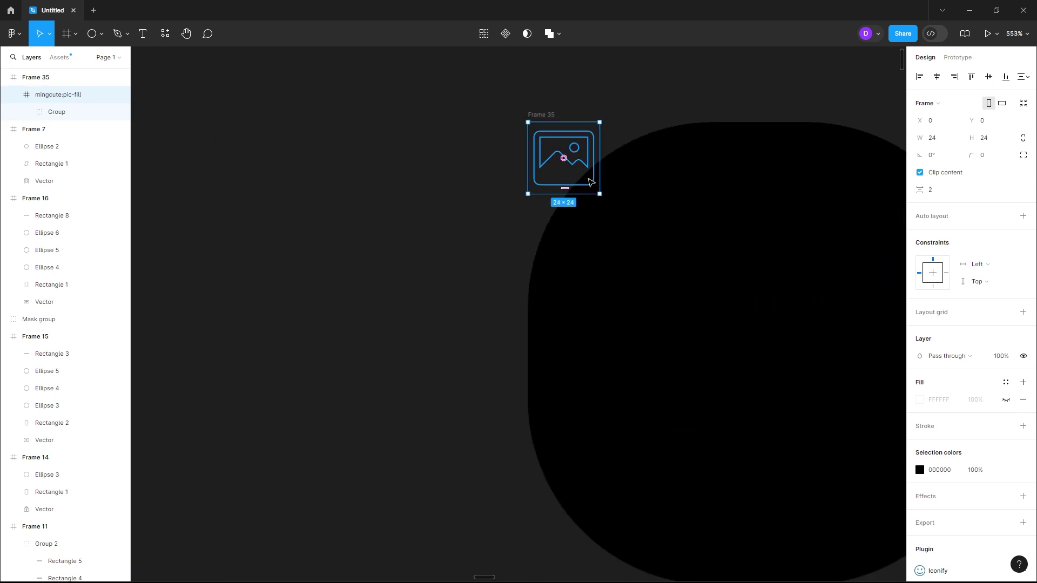
scroll(588, 138, up, 5)
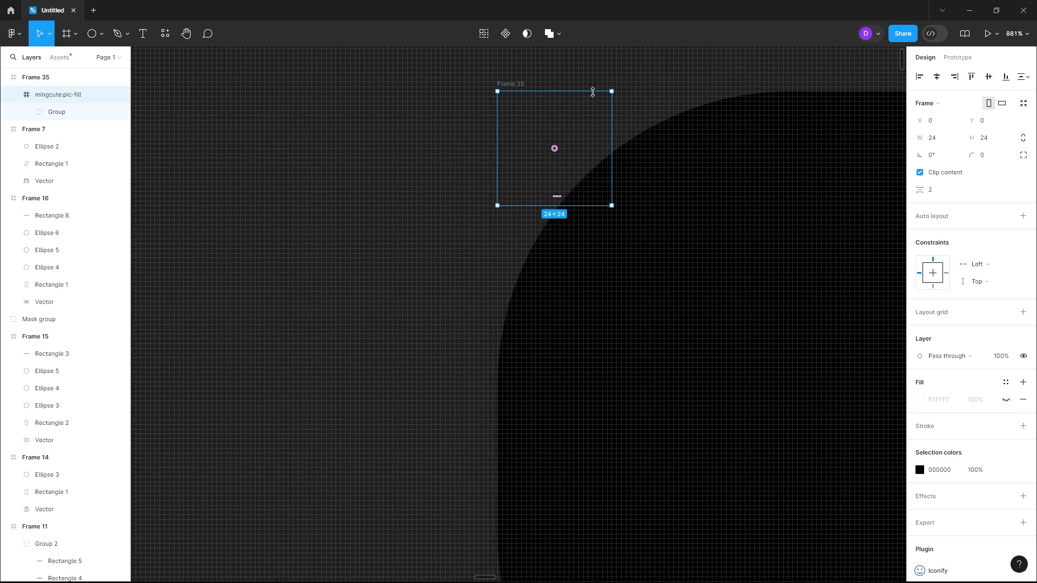
scroll(567, 169, down, 3)
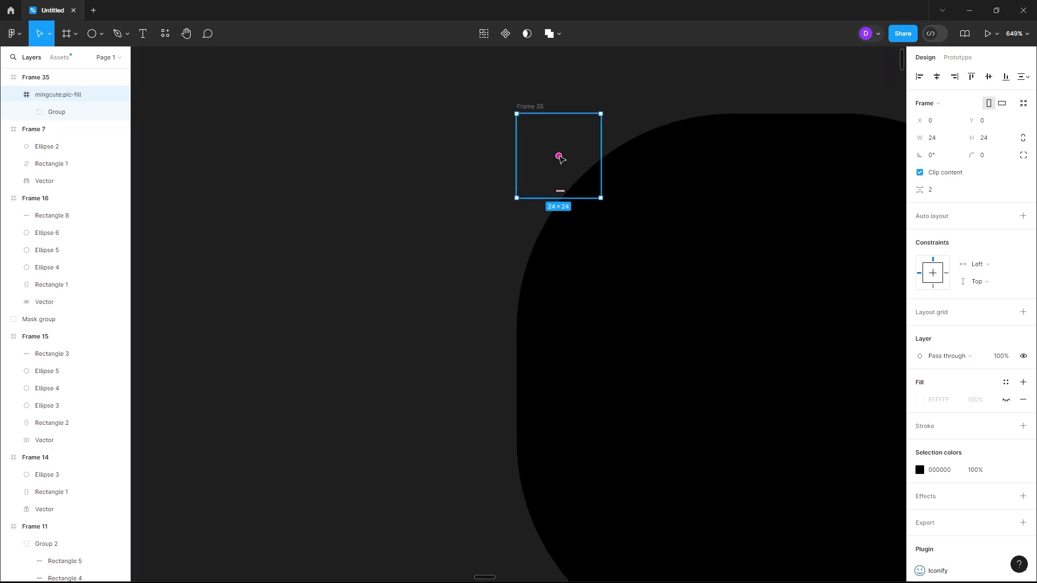
scroll(564, 145, up, 1)
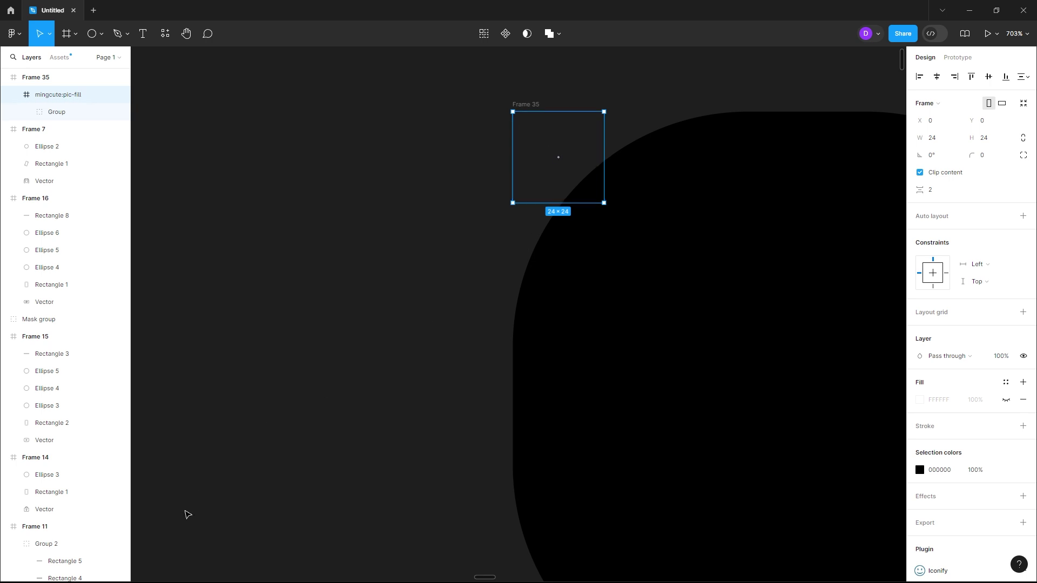
mouse_move(57, 111)
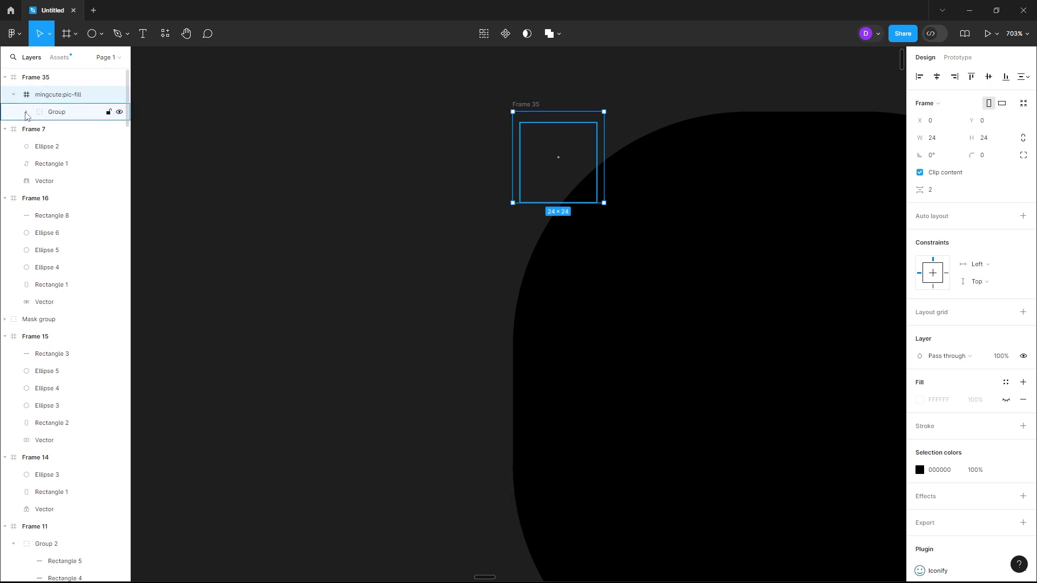
click(26, 112)
click(69, 147)
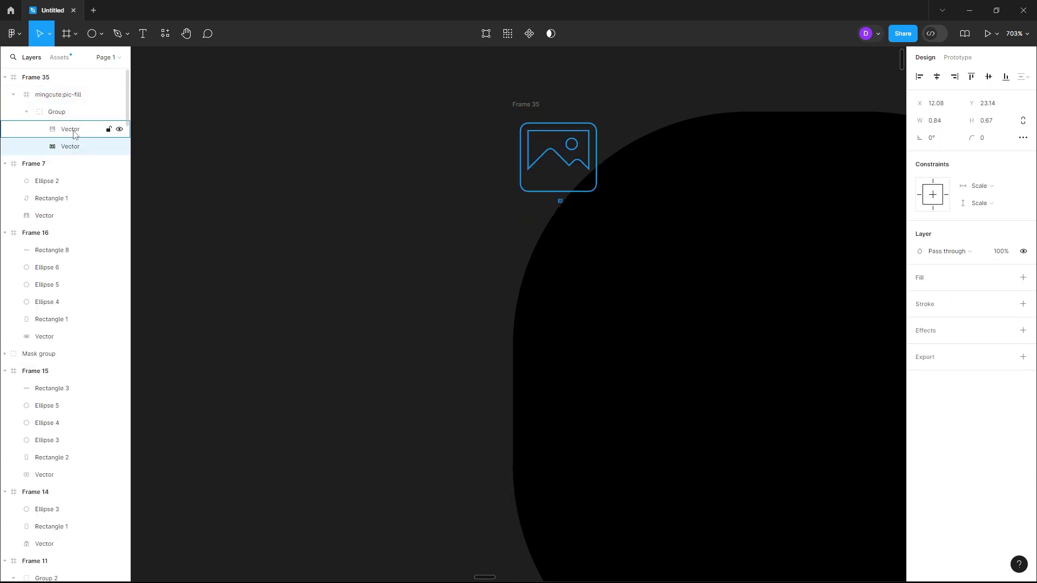
click(70, 130)
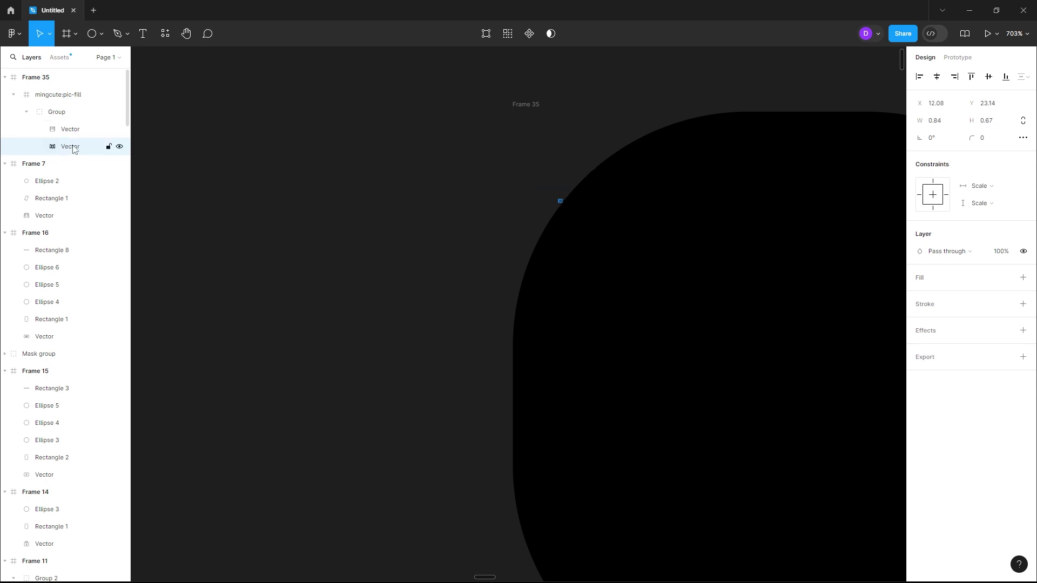
key(Delete)
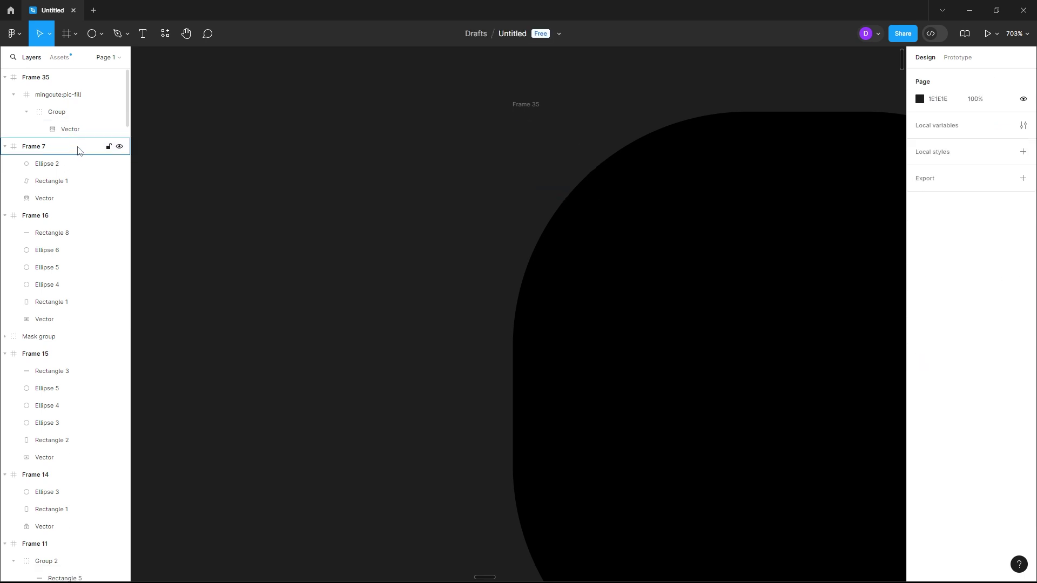
click(89, 129)
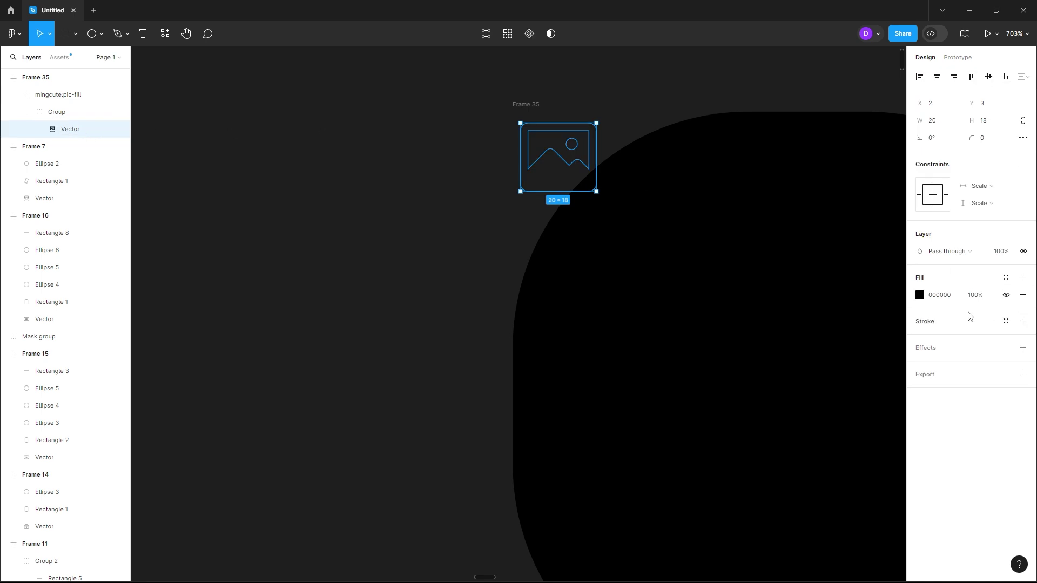
Fill the icon red (#ED2525) and drag it out of its mingcute wrapper frame
click(923, 297)
drag(841, 346, 886, 312)
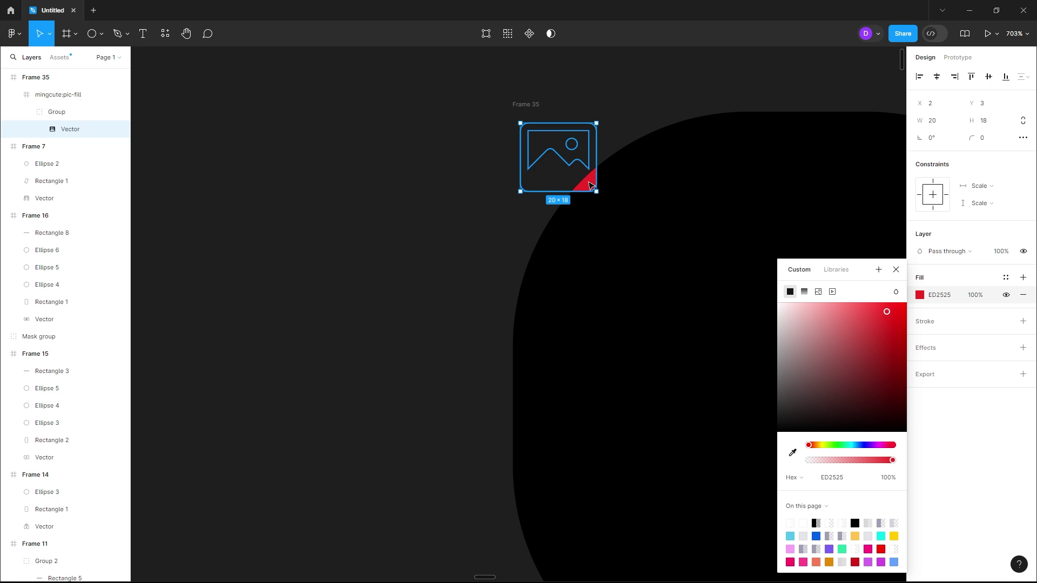
drag(590, 185, 532, 198)
drag(393, 238, 242, 260)
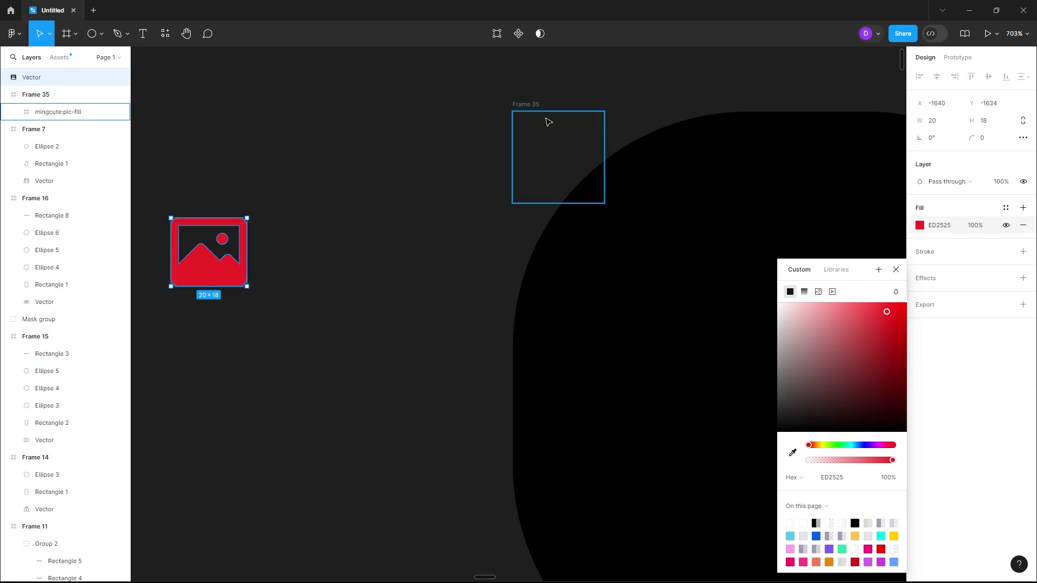
Delete the empty wrapper frame and move the red icon into Frame 35
click(516, 105)
click(485, 119)
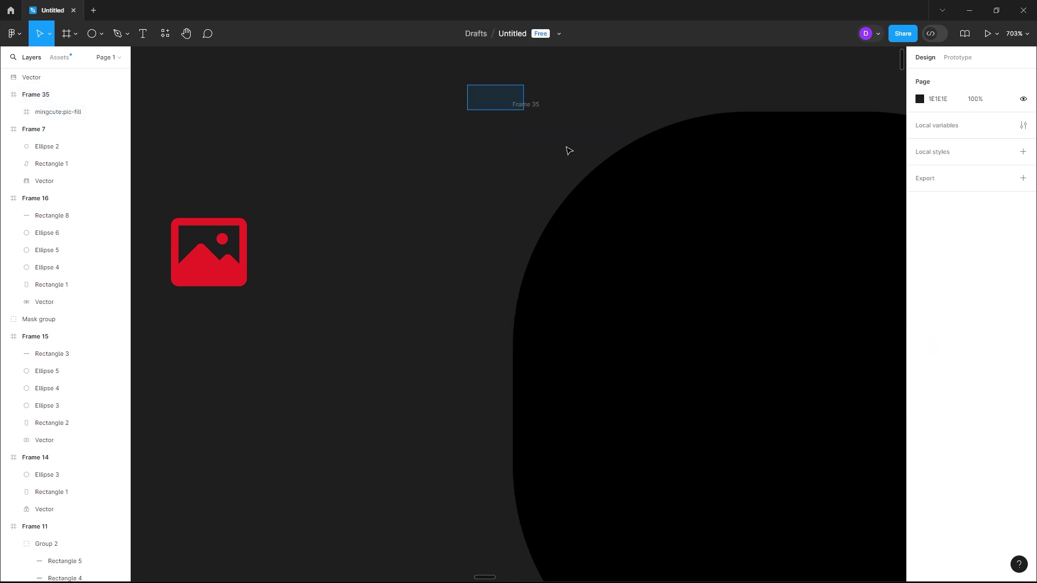
drag(467, 86, 606, 204)
key(Delete)
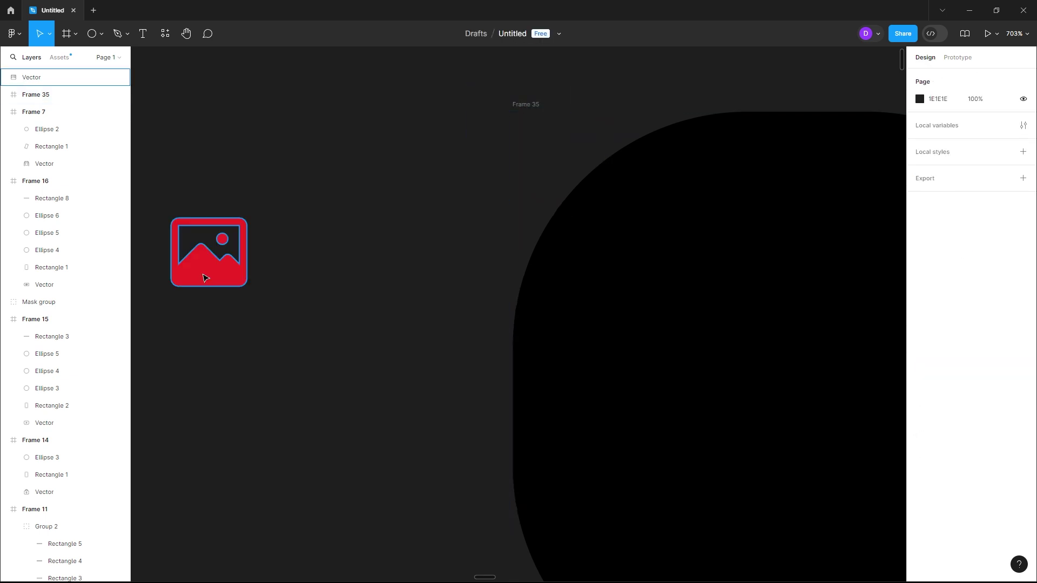
click(203, 273)
scroll(308, 264, down, 3)
scroll(303, 264, down, 2)
mouse_move(269, 267)
mouse_down()
mouse_move(384, 276)
mouse_move(442, 305)
mouse_move(541, 393)
mouse_move(465, 305)
mouse_move(505, 335)
mouse_move(477, 340)
mouse_up()
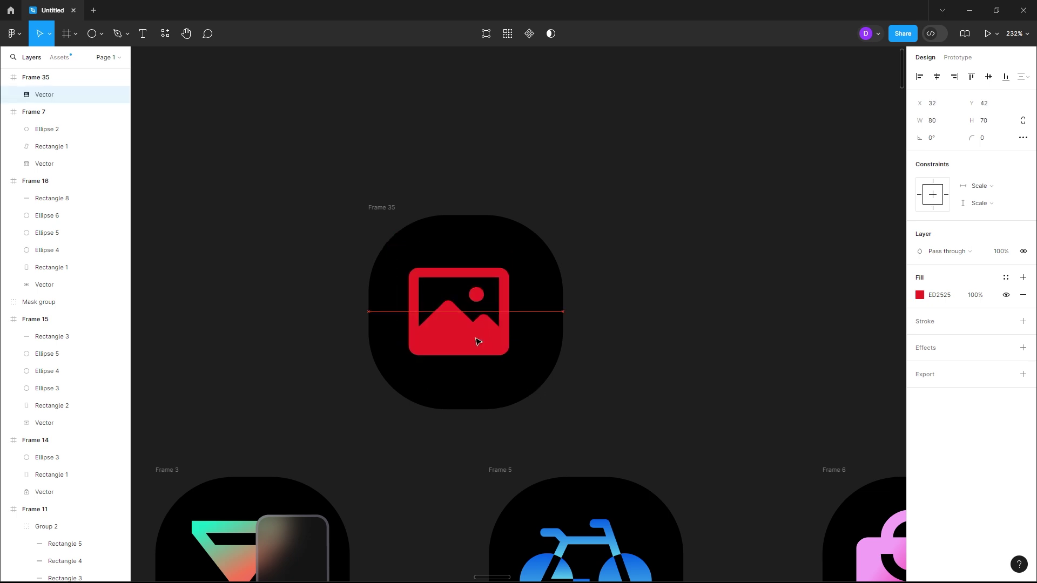
Fill the icon with a linear gradient from #25EDED cyan to #632EFA purple
click(919, 295)
click(805, 292)
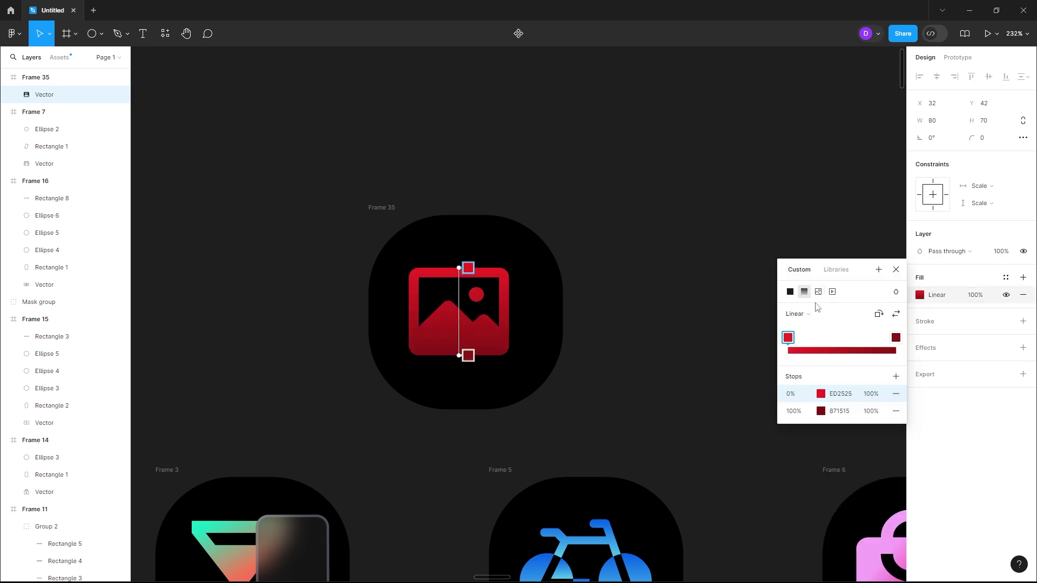
click(821, 395)
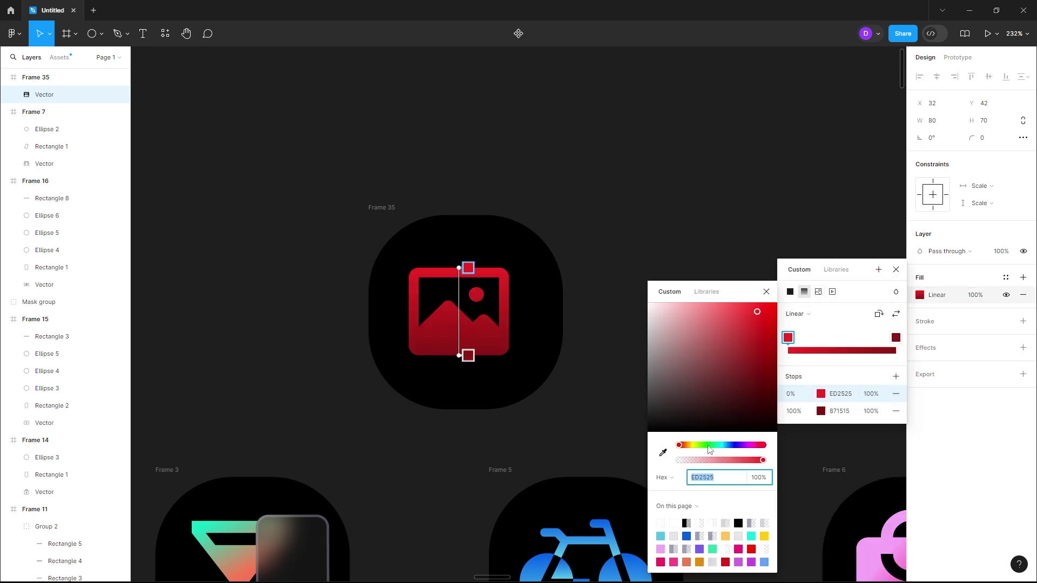
drag(708, 446, 721, 446)
click(821, 412)
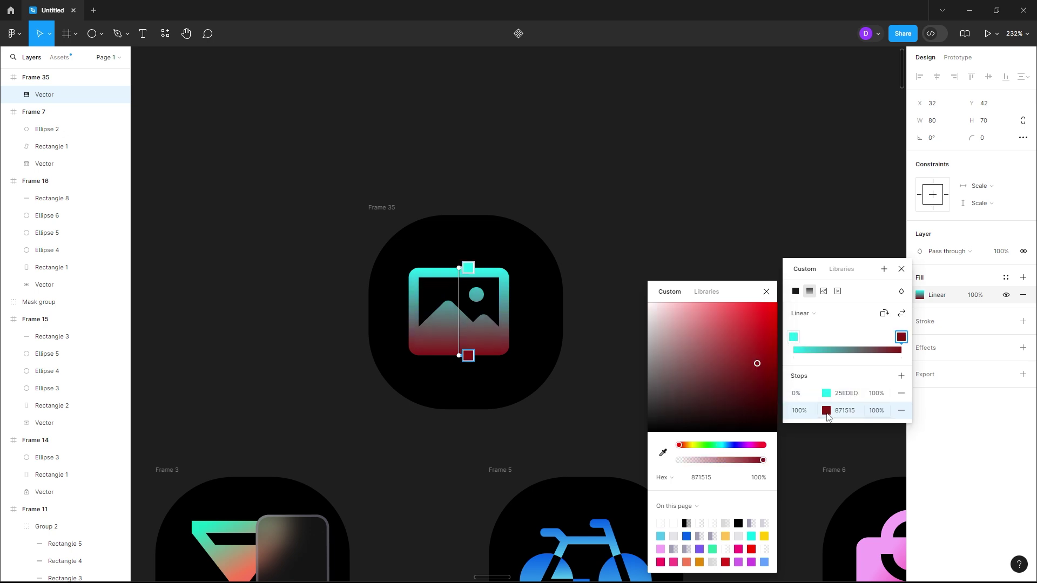
click(812, 314)
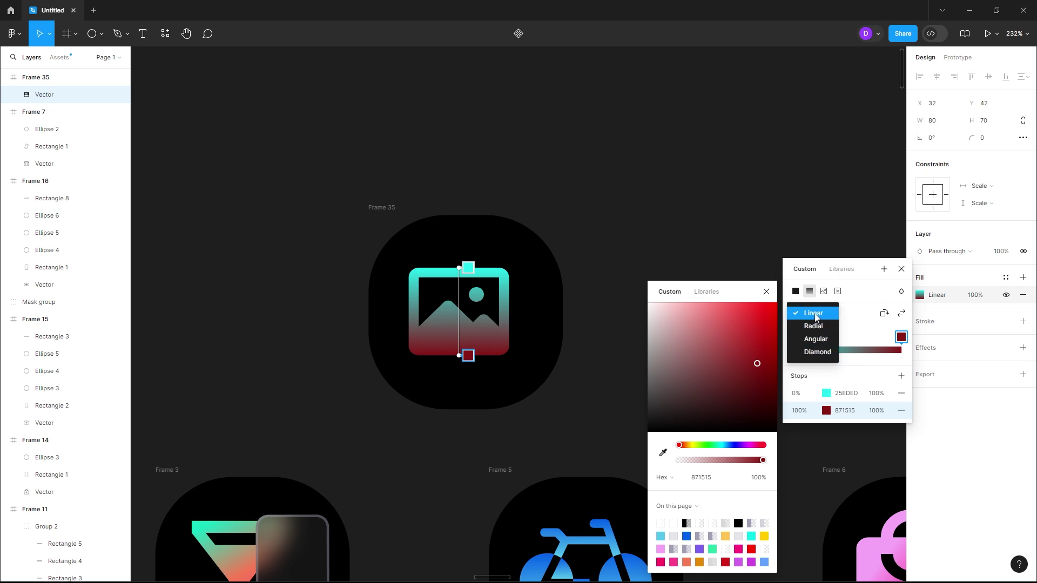
click(823, 313)
drag(685, 445, 745, 445)
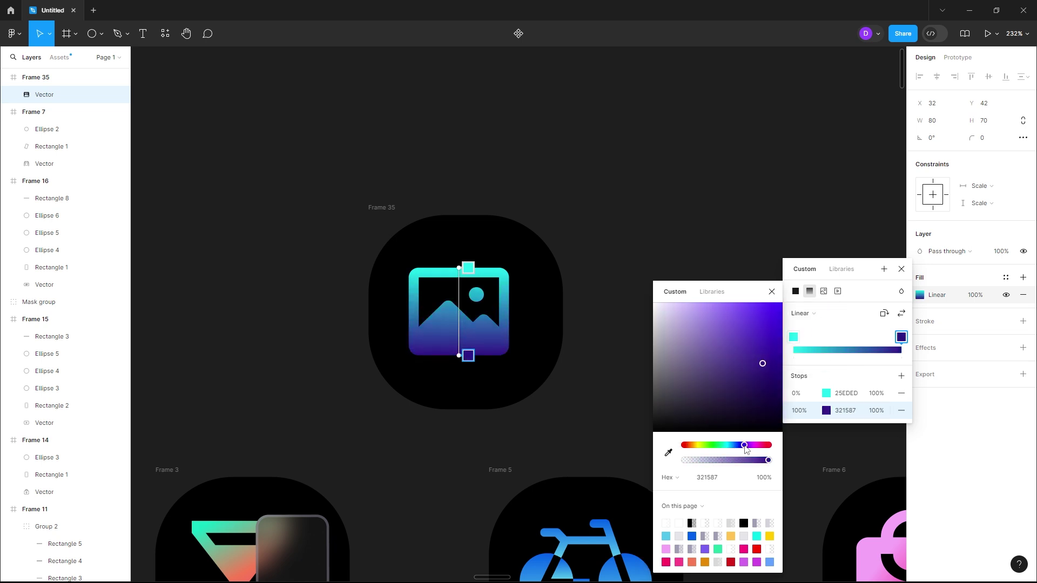
drag(759, 324, 758, 305)
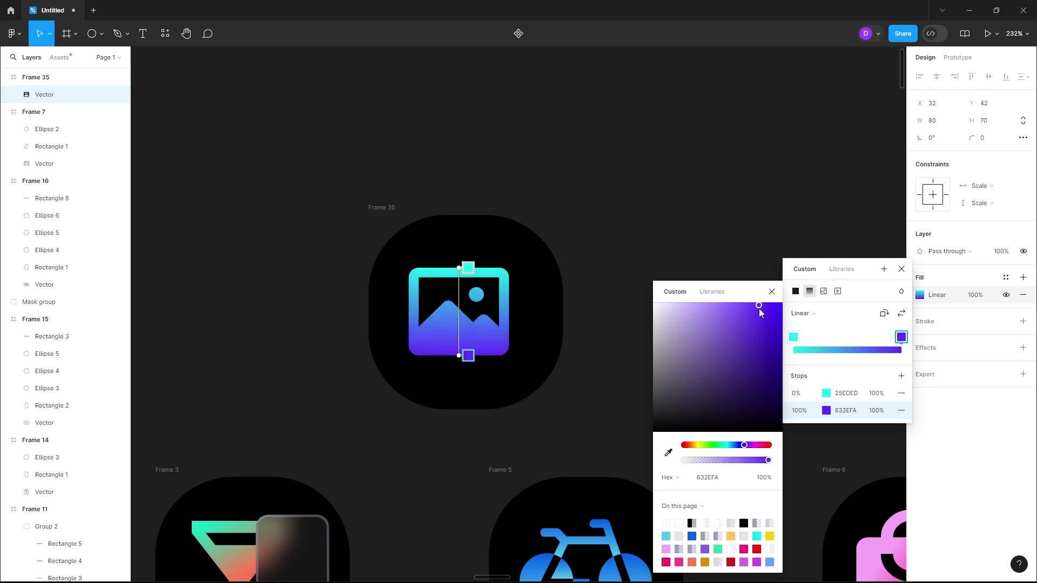
key(Escape)
Draw a 66×78 rectangle beside the icon frame
scroll(508, 317, down, 1)
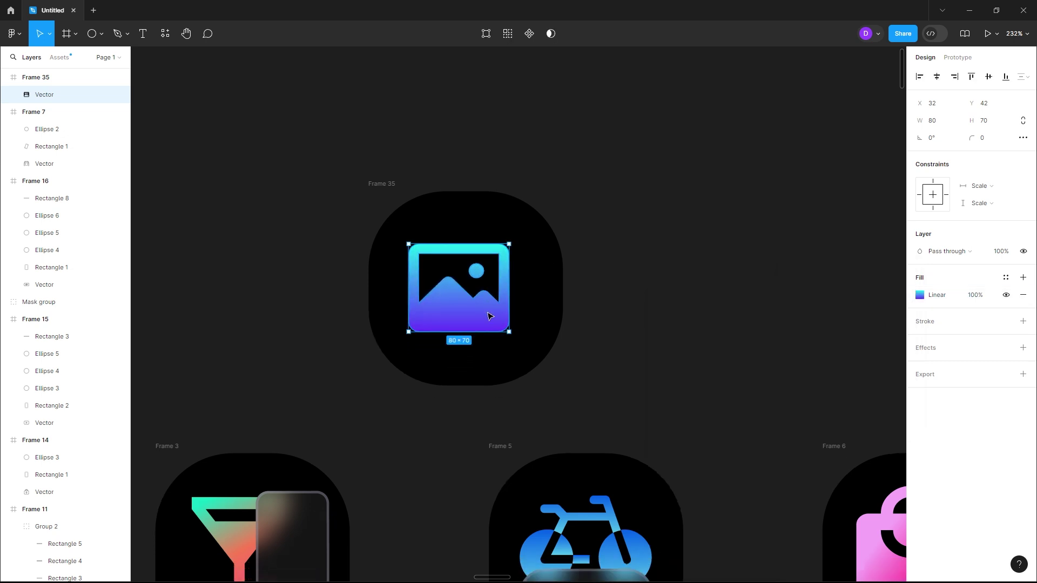
scroll(508, 317, down, 5)
scroll(508, 317, up, 3)
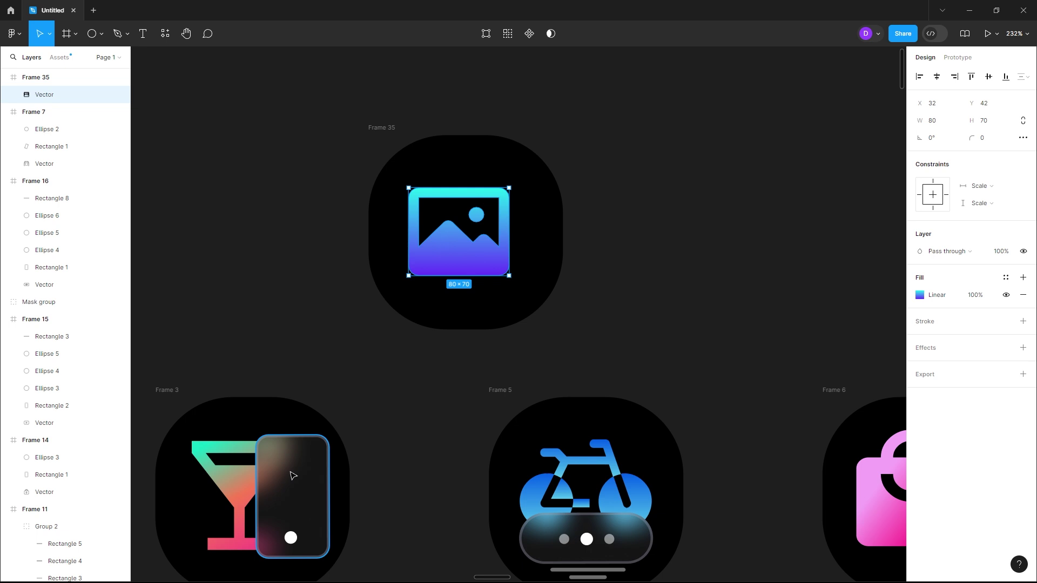
scroll(297, 469, down, 1)
scroll(443, 413, down, 3)
scroll(621, 421, down, 2)
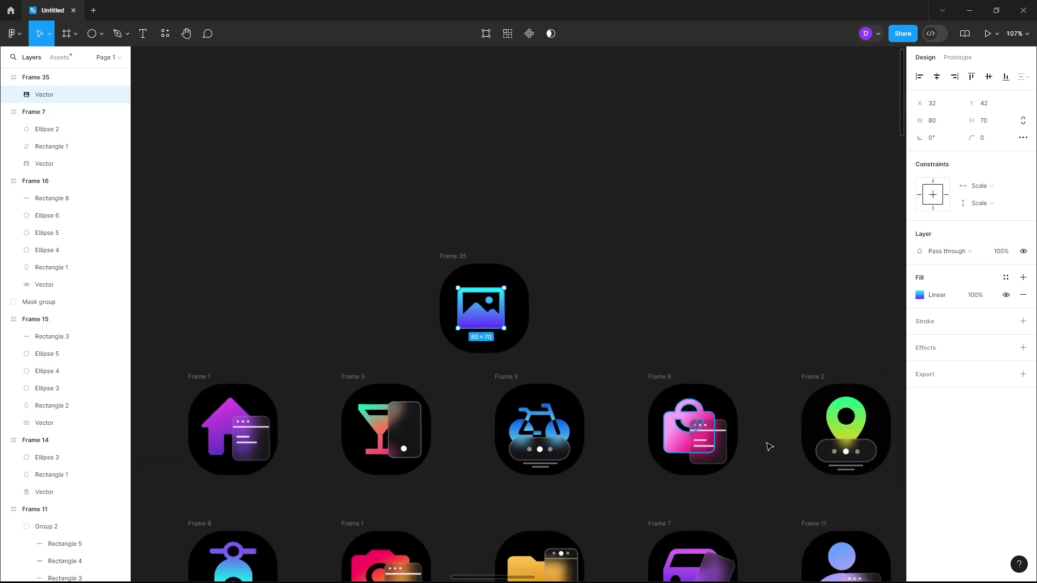
scroll(752, 450, up, 1)
scroll(752, 451, up, 2)
click(663, 439)
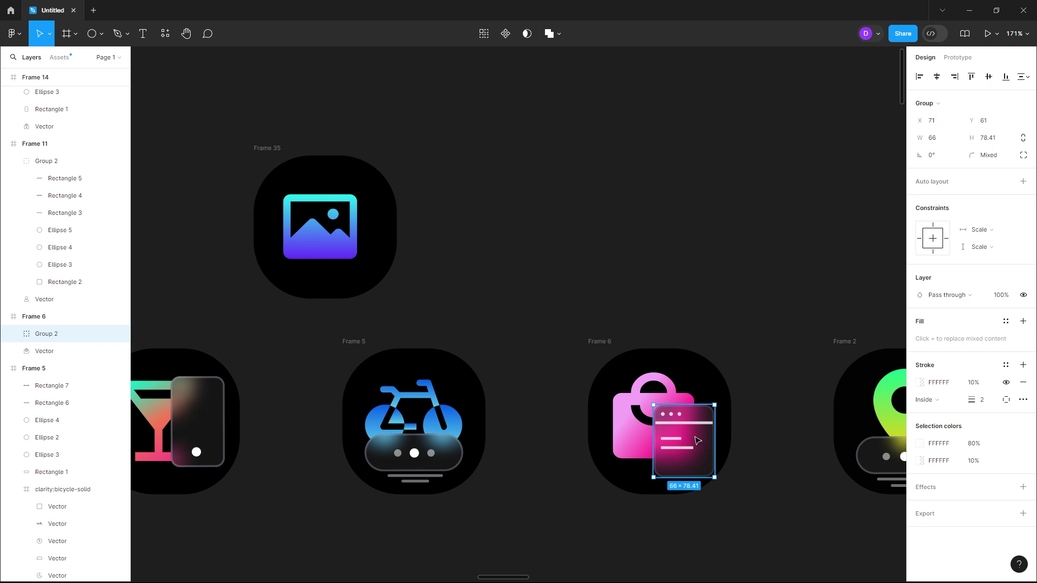
click(101, 35)
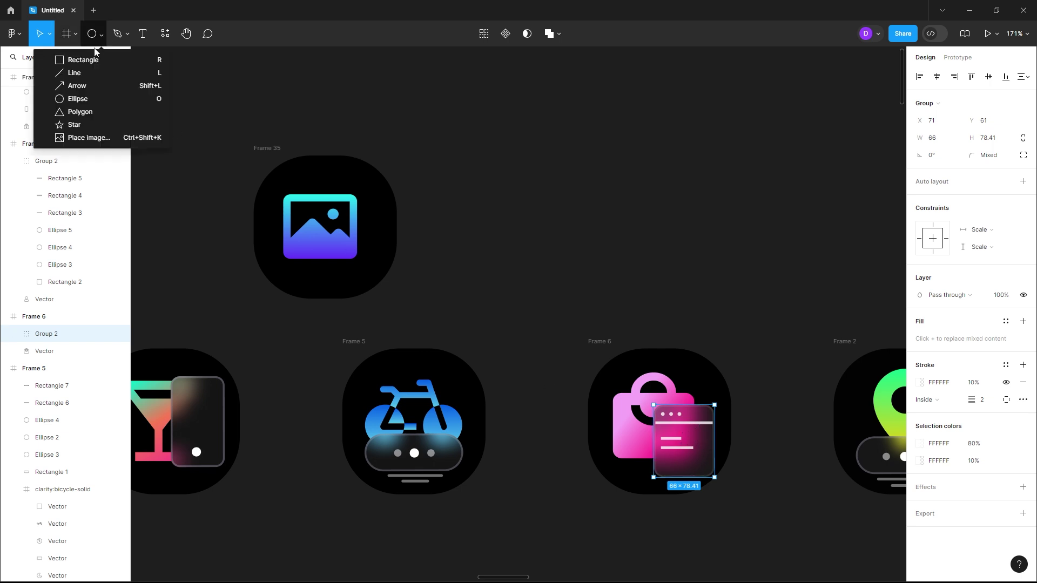
click(81, 59)
drag(422, 219, 482, 291)
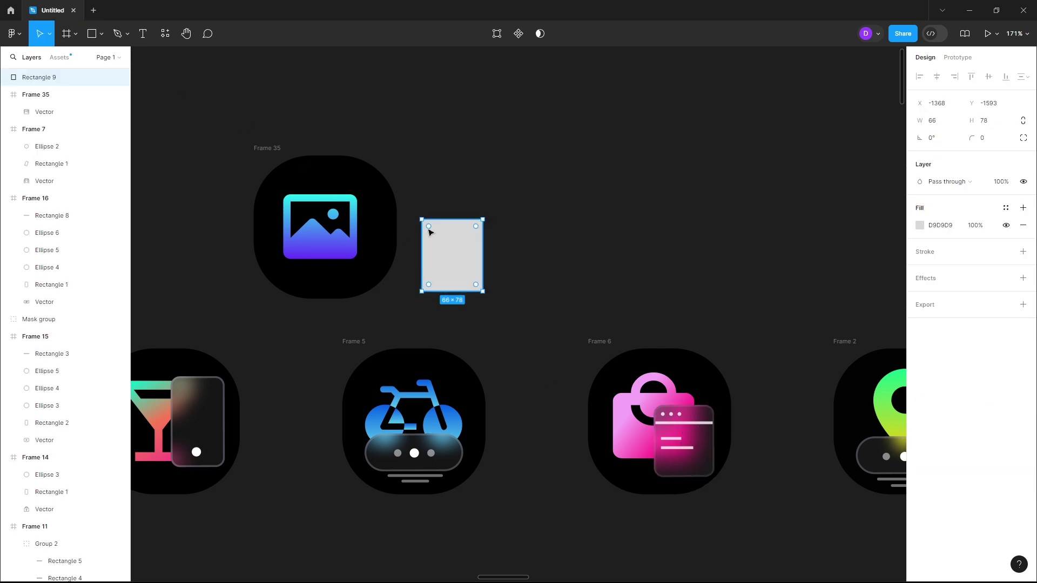
Fill the rectangle white (FFFFFF), move it over the image icon and round its corners to 10
click(919, 226)
text(FFFFFF)
key(Return)
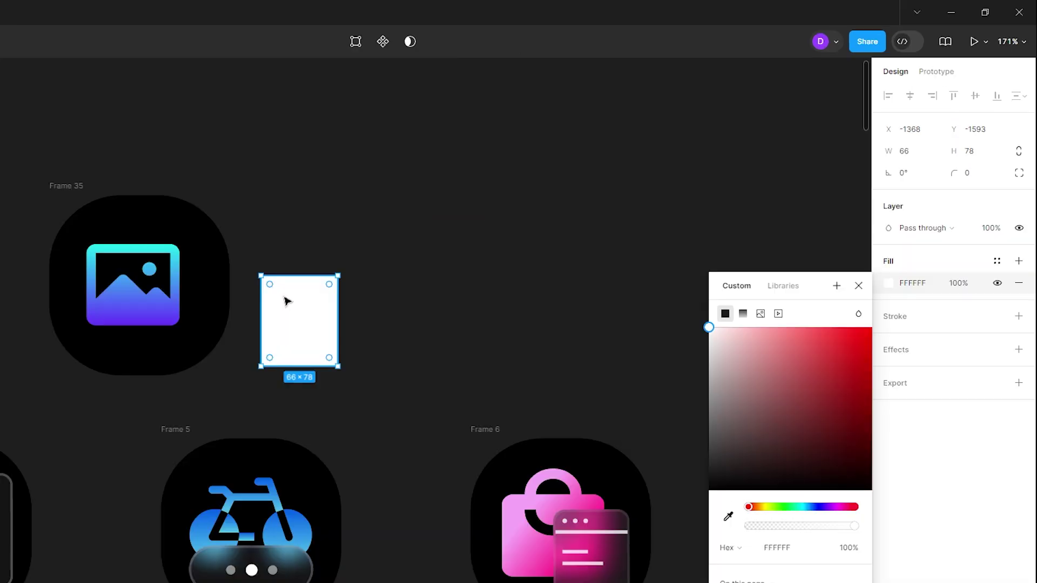
drag(441, 239, 338, 232)
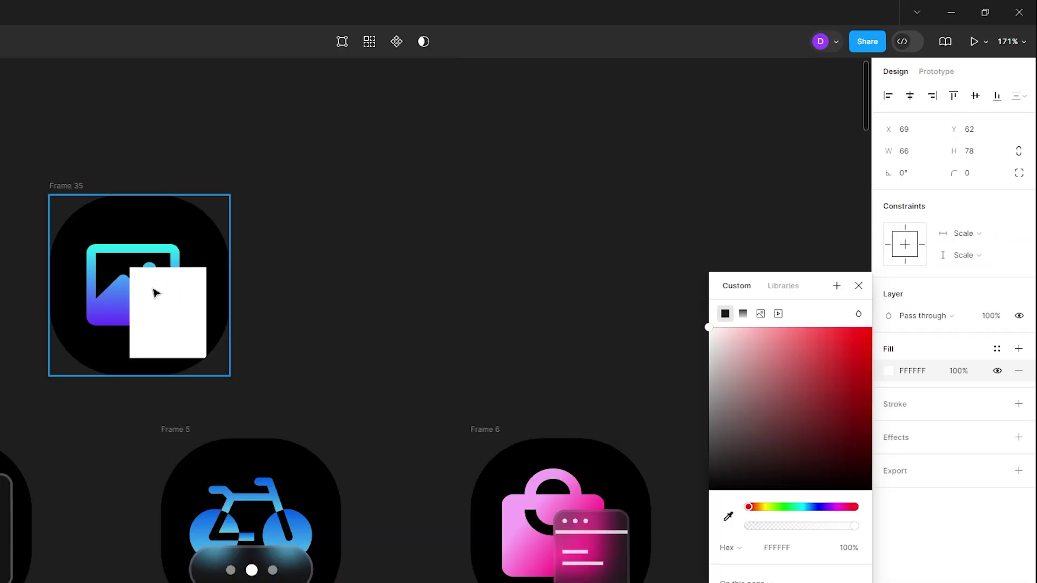
click(963, 172)
text(10)
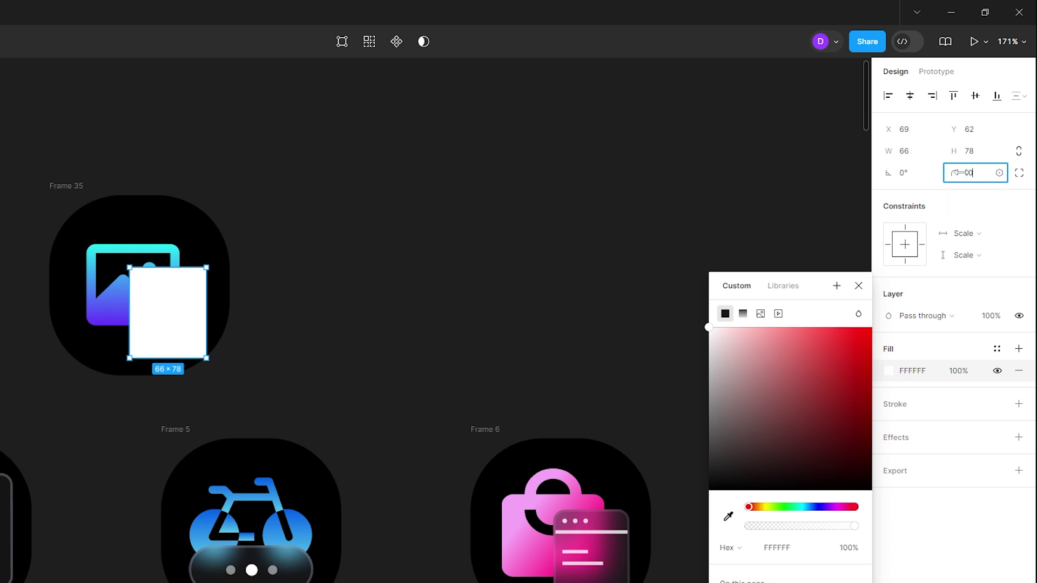
key(Return)
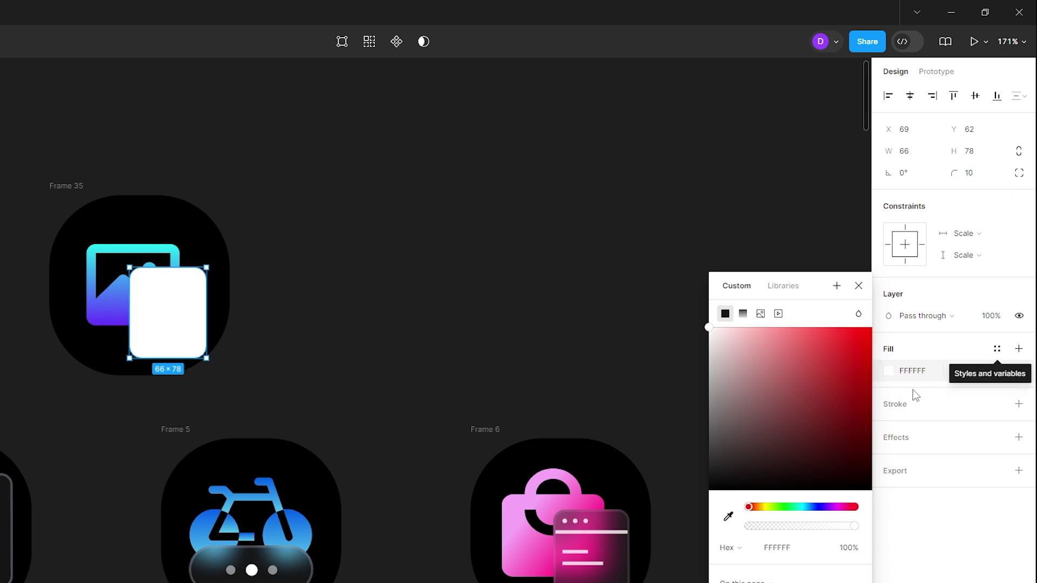
Add a background blur effect to the rectangle and set its fill opacity to 10%
click(1019, 438)
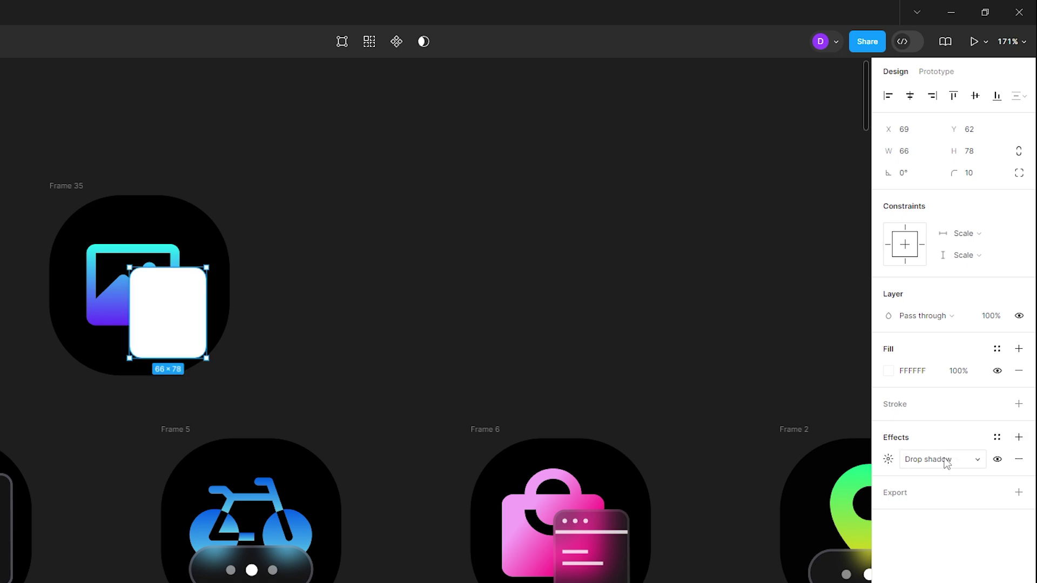
click(979, 460)
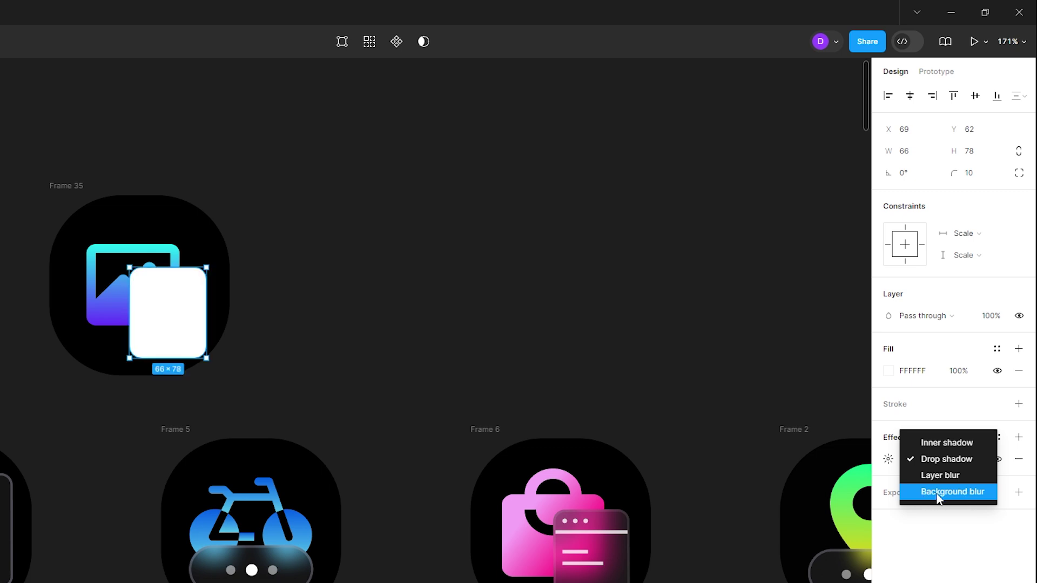
click(963, 493)
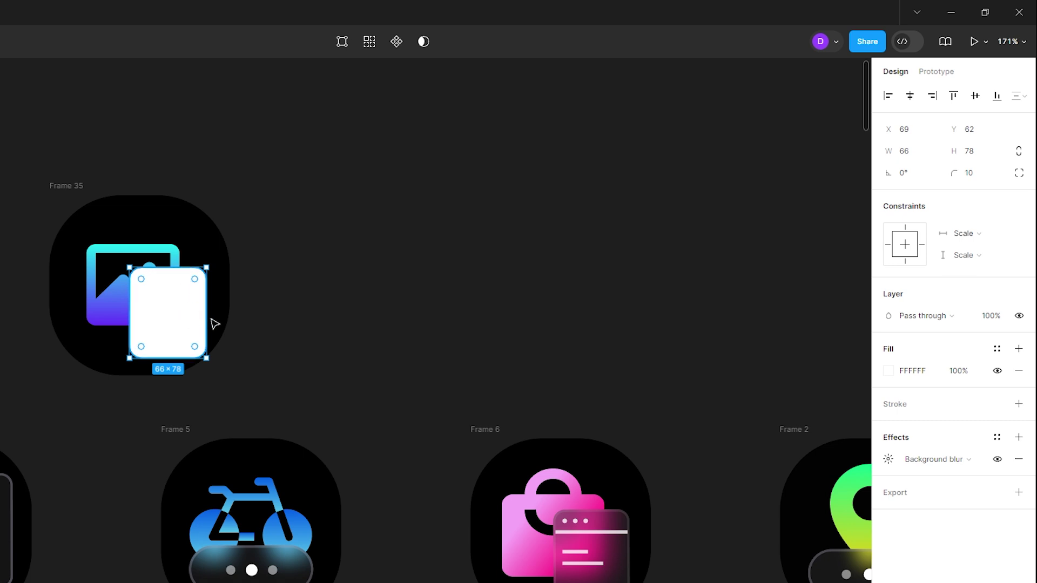
click(965, 376)
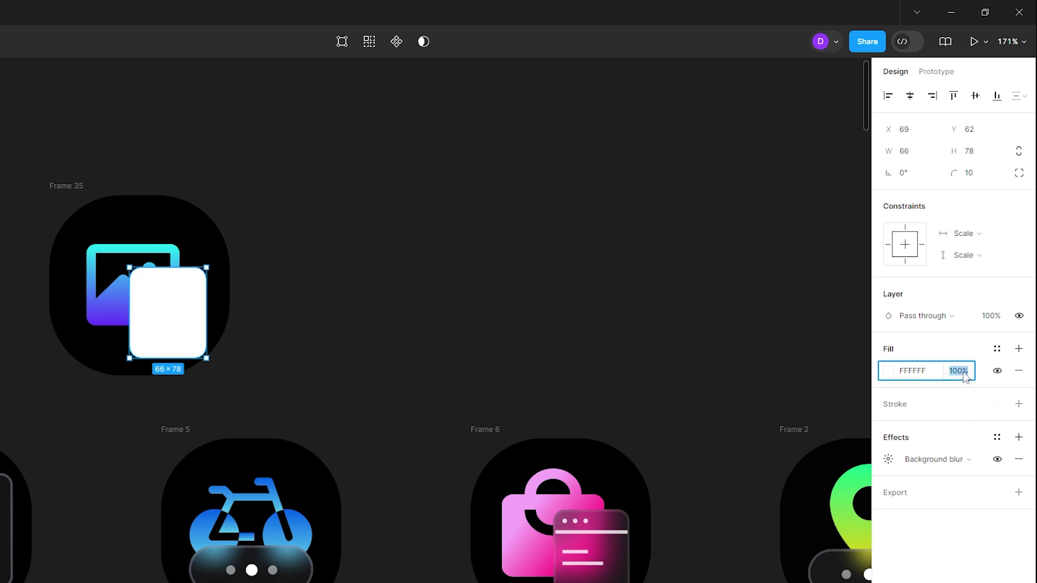
text(10)
key(Return)
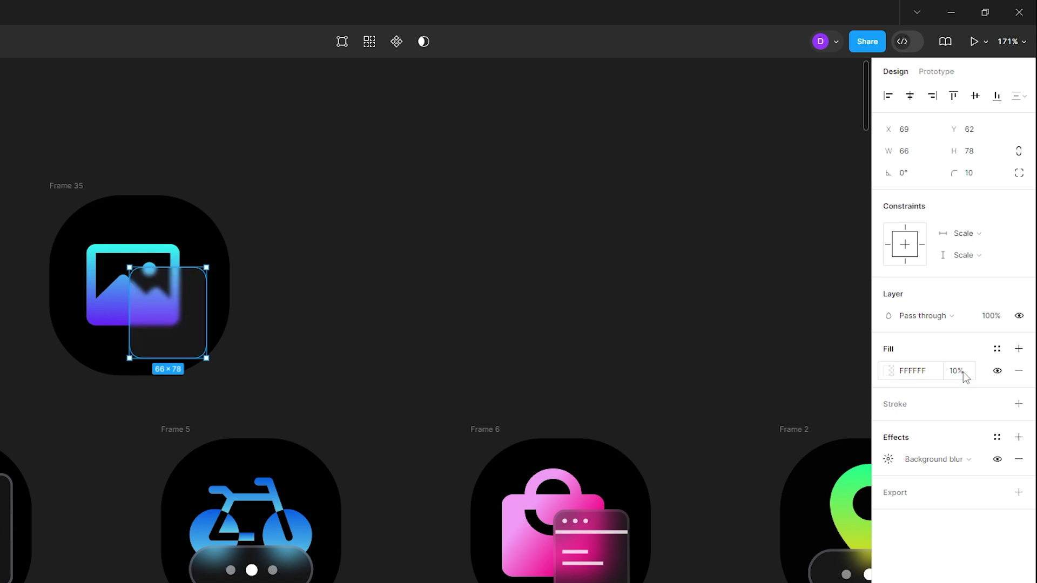
Set the card's background blur to 15 and nudge it slightly up and right
scroll(157, 319, up, 5)
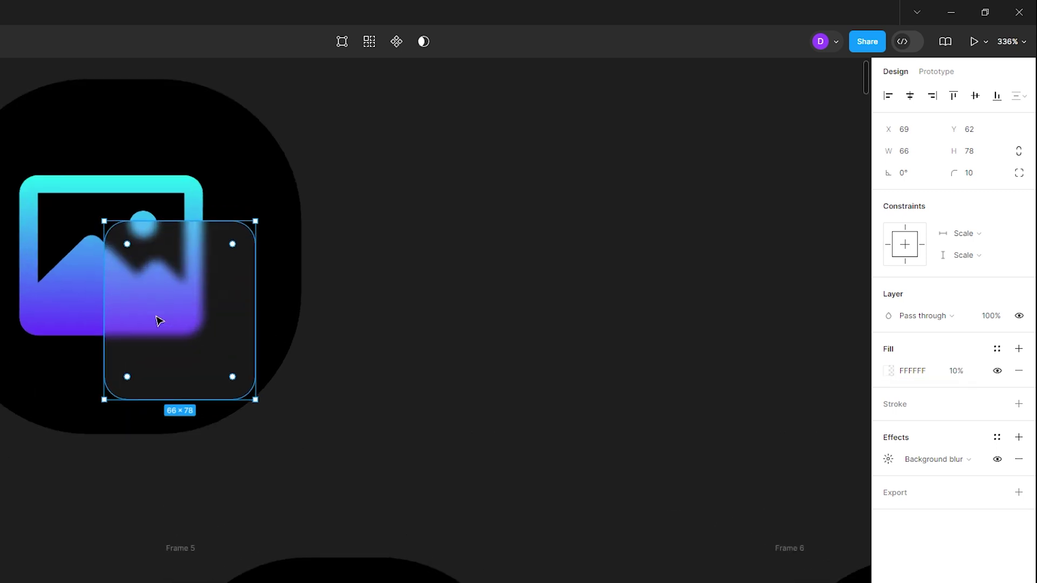
drag(38, 455, 451, 551)
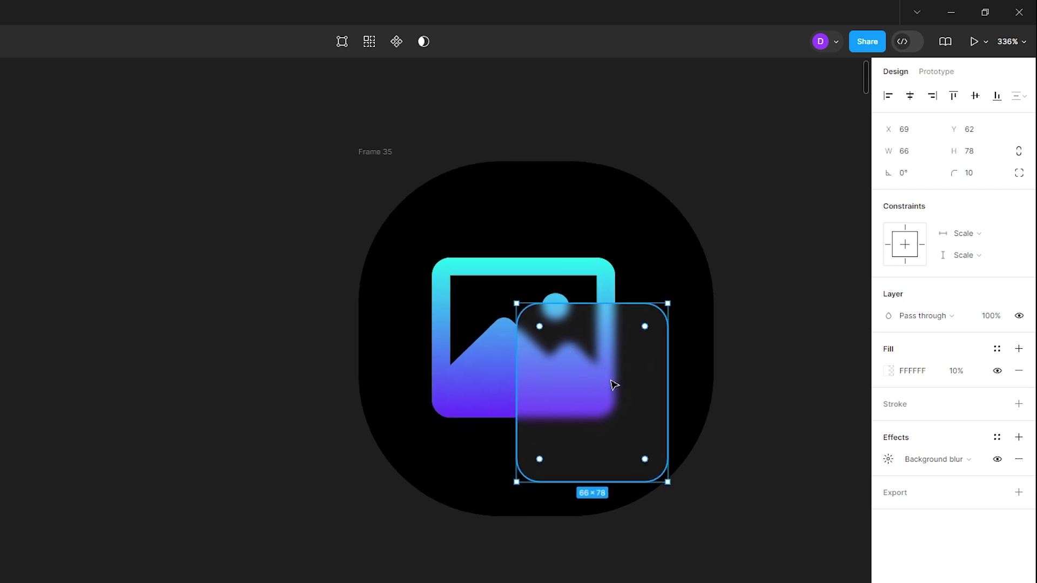
click(888, 460)
text(15)
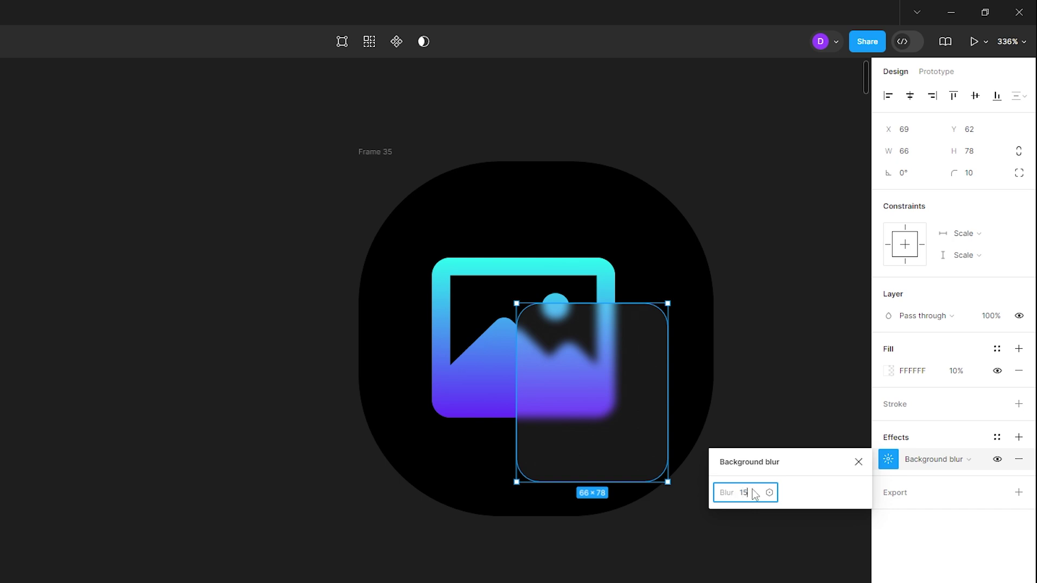
key(Return)
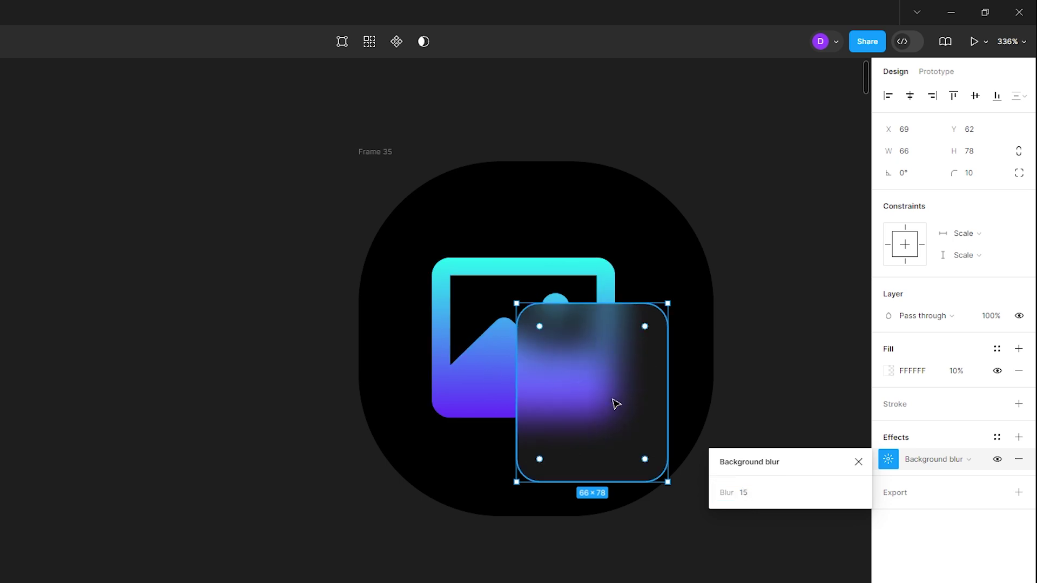
scroll(602, 391, down, 5)
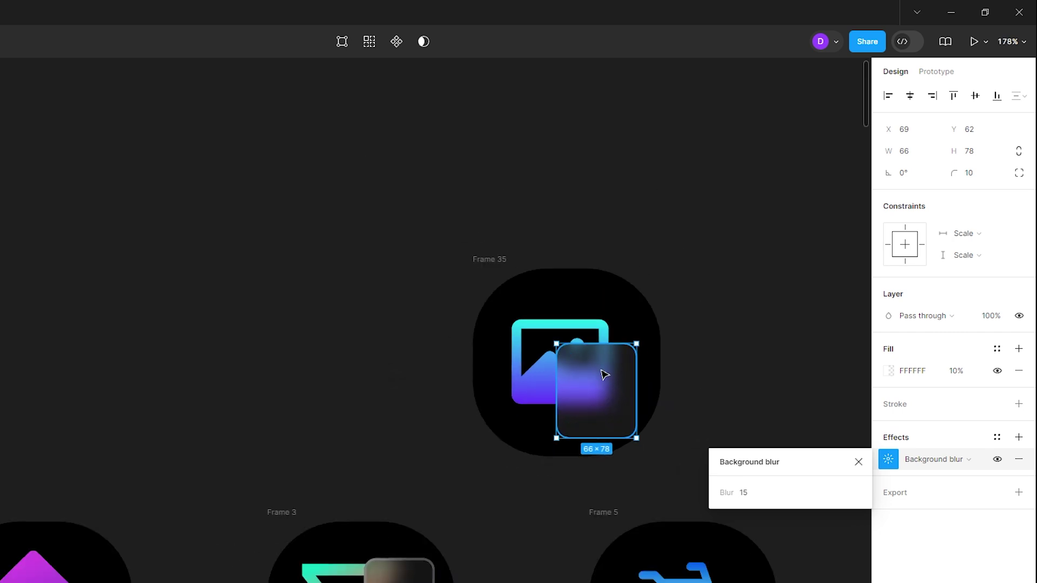
drag(603, 375, 609, 385)
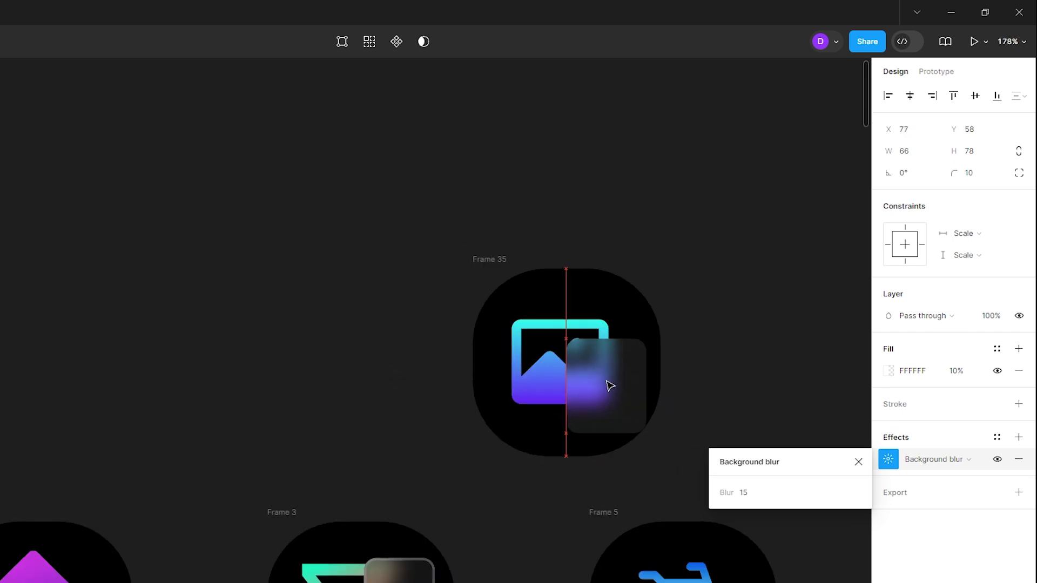
scroll(603, 376, up, 1)
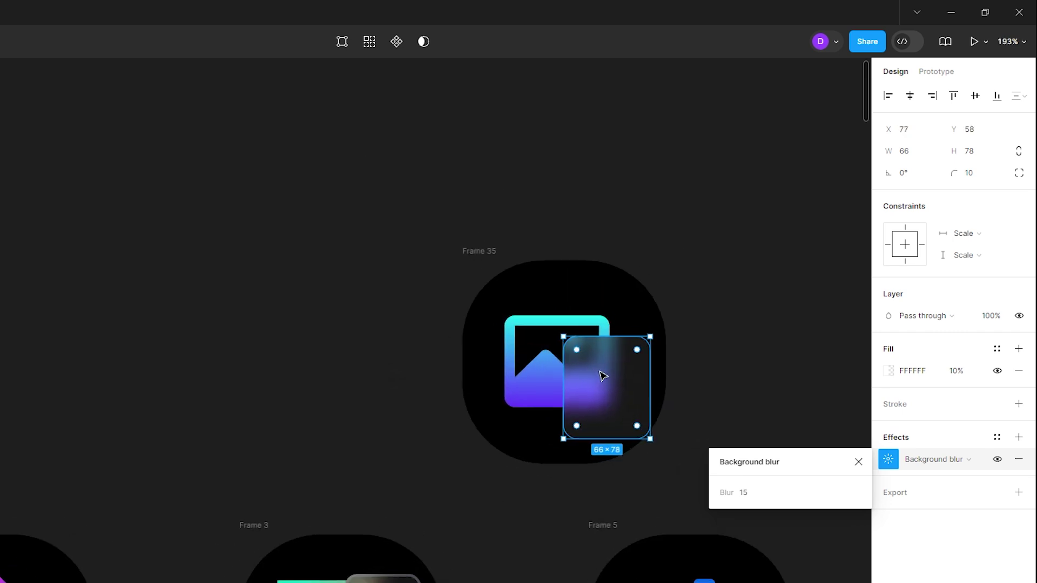
scroll(603, 377, up, 2)
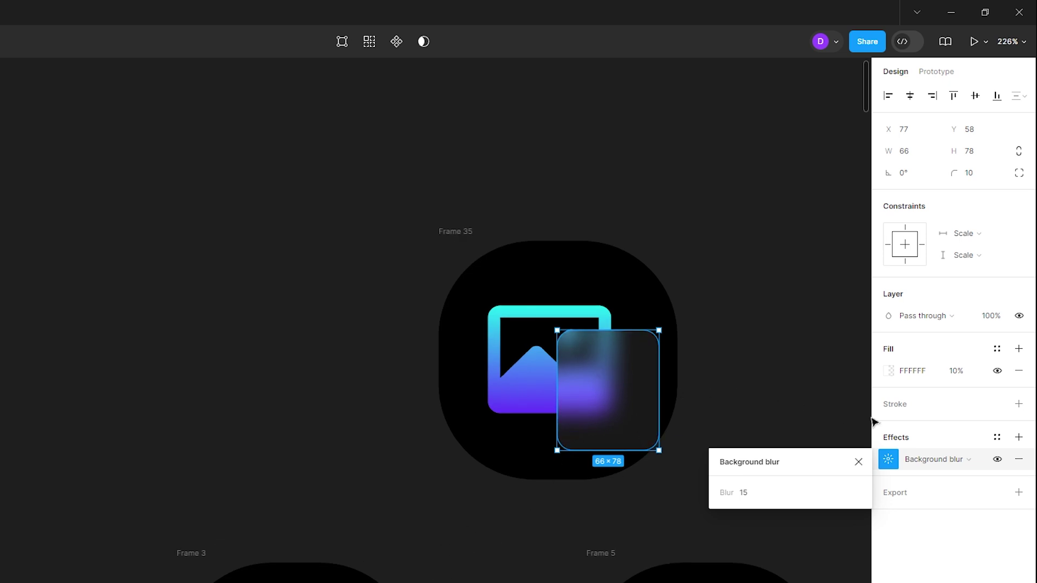
Add a 2 px light grey (DEDFE1) stroke to the frosted card
click(1018, 404)
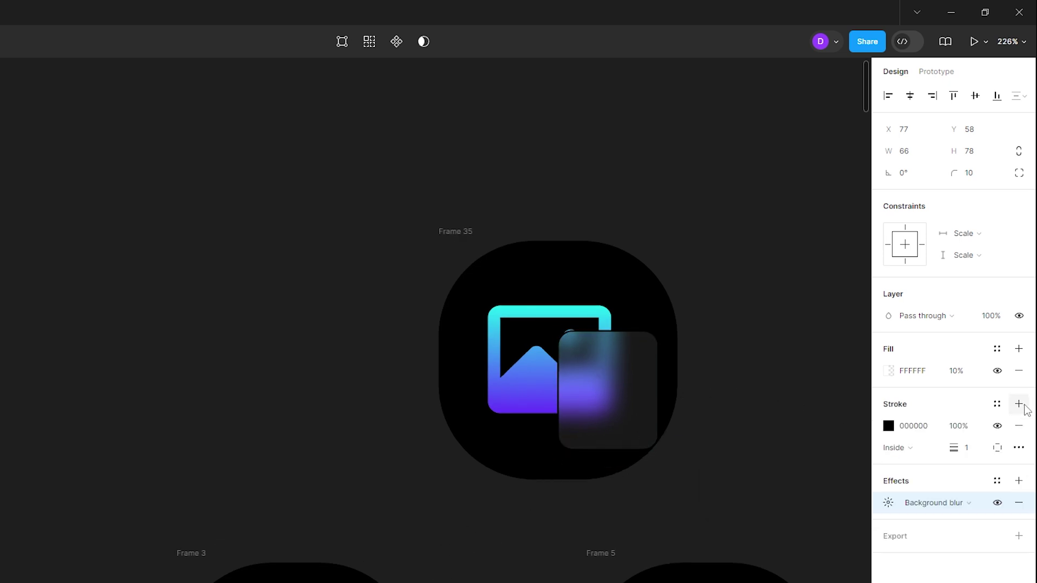
click(966, 452)
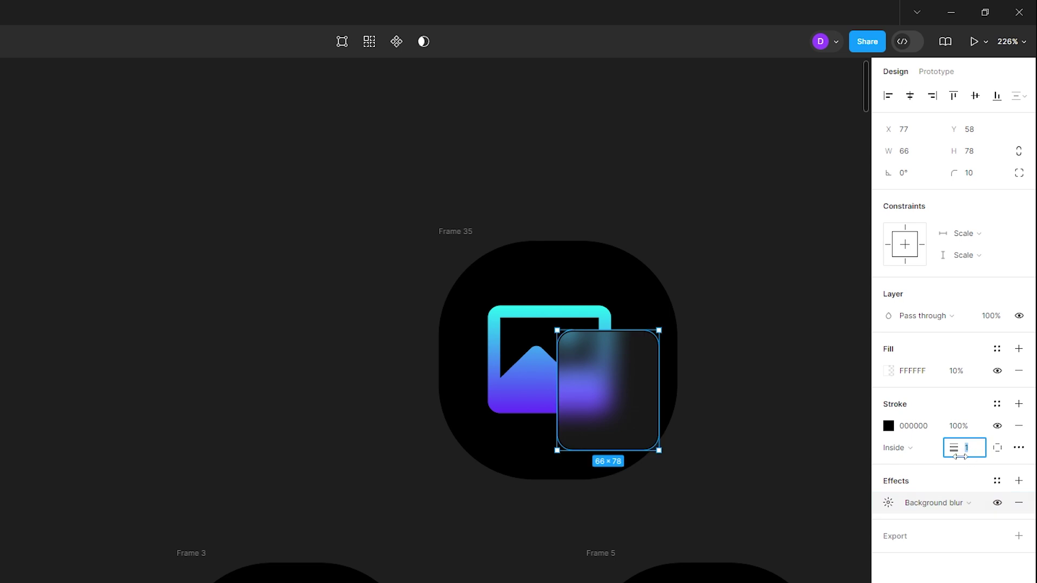
text(2)
key(Return)
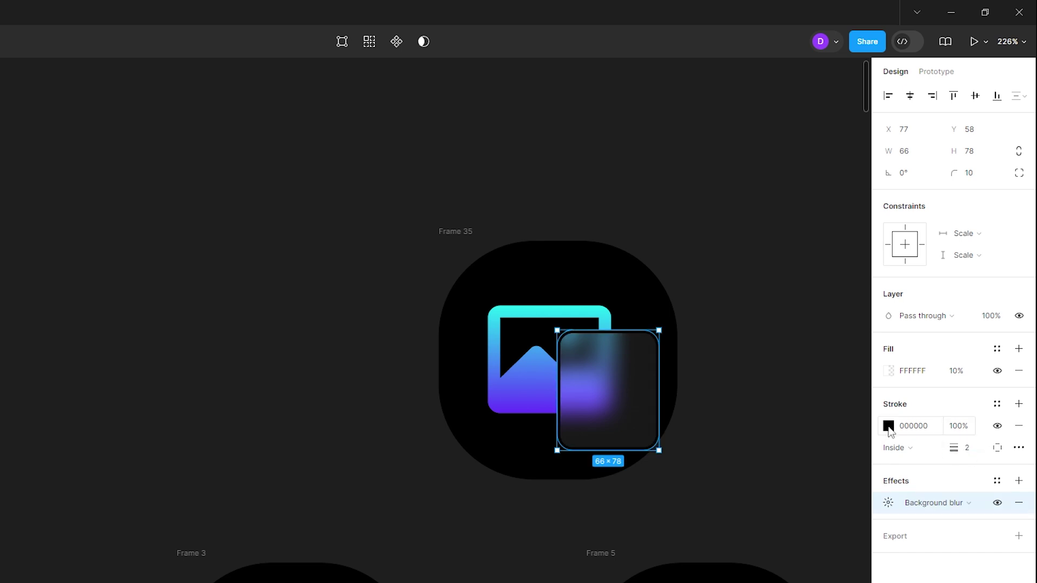
click(888, 426)
click(820, 560)
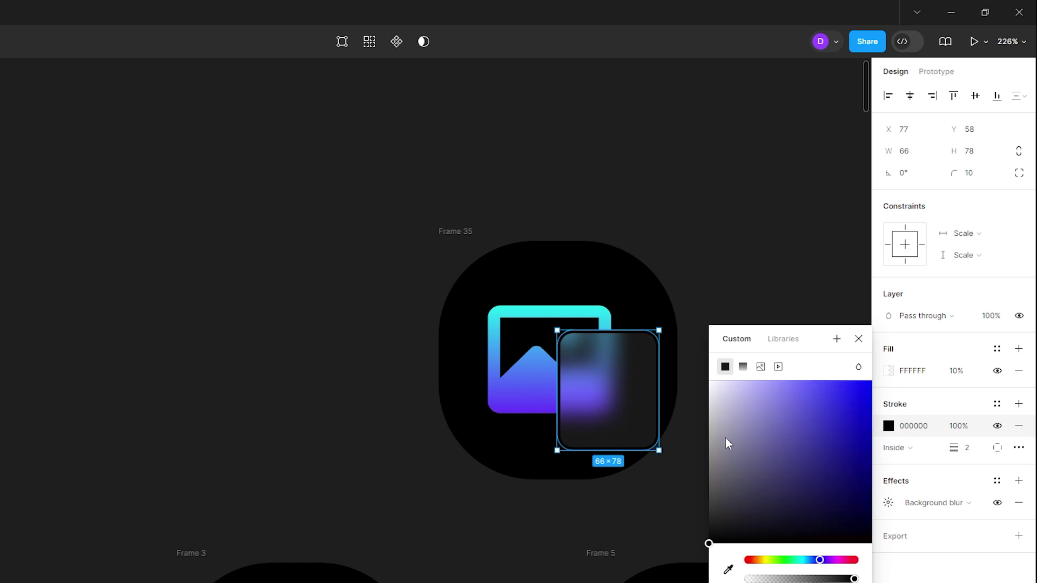
drag(725, 437, 713, 397)
drag(819, 560, 816, 560)
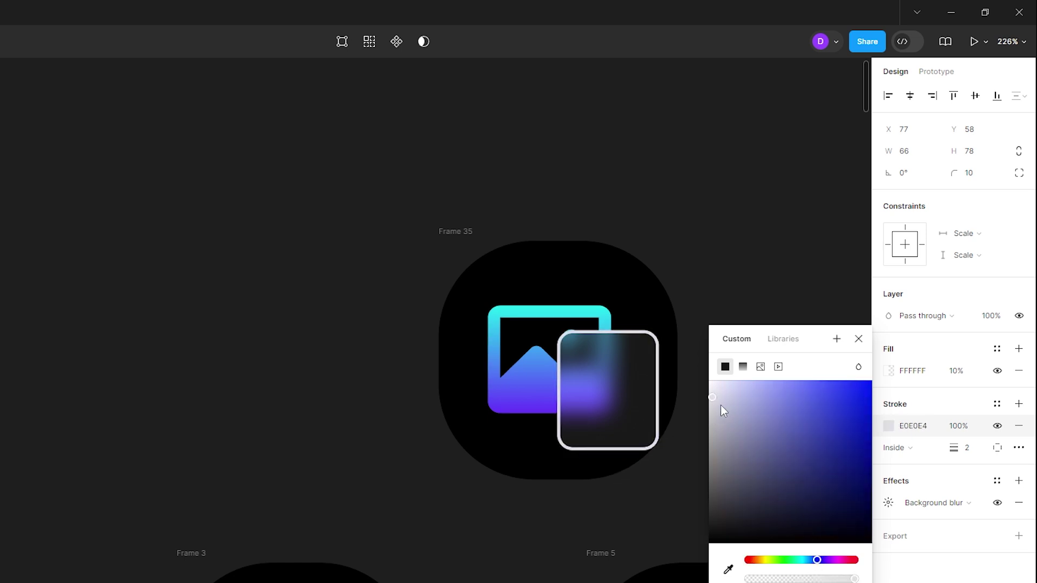
drag(712, 406, 711, 404)
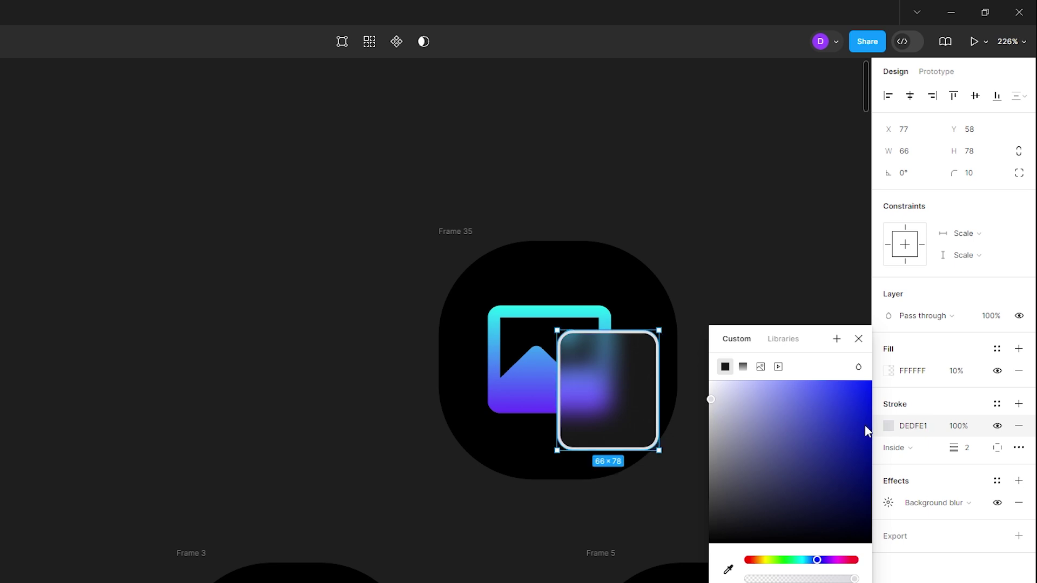
Set the card's stroke opacity to 15%
click(957, 426)
text(10)
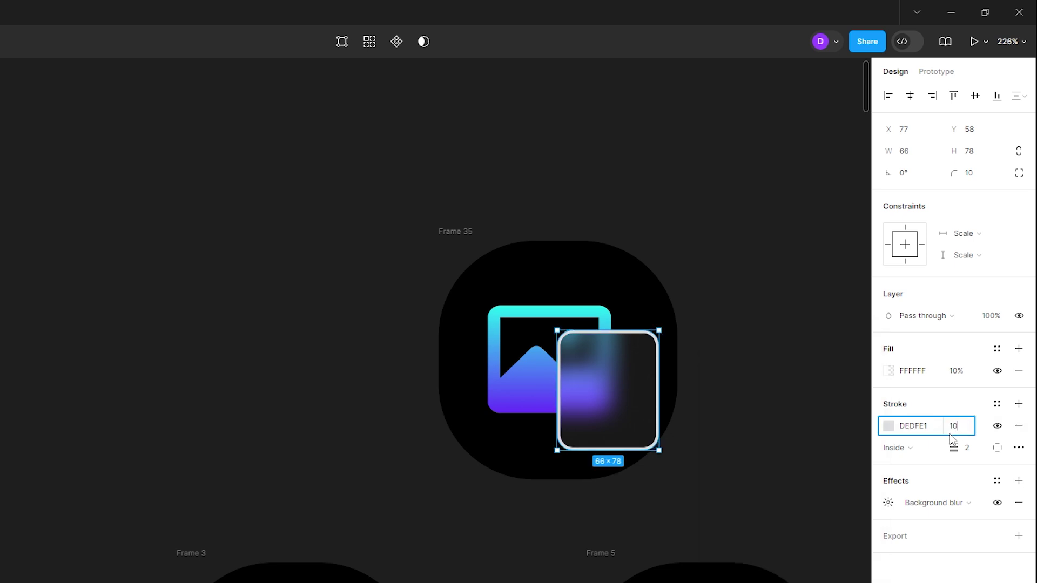
key(Return)
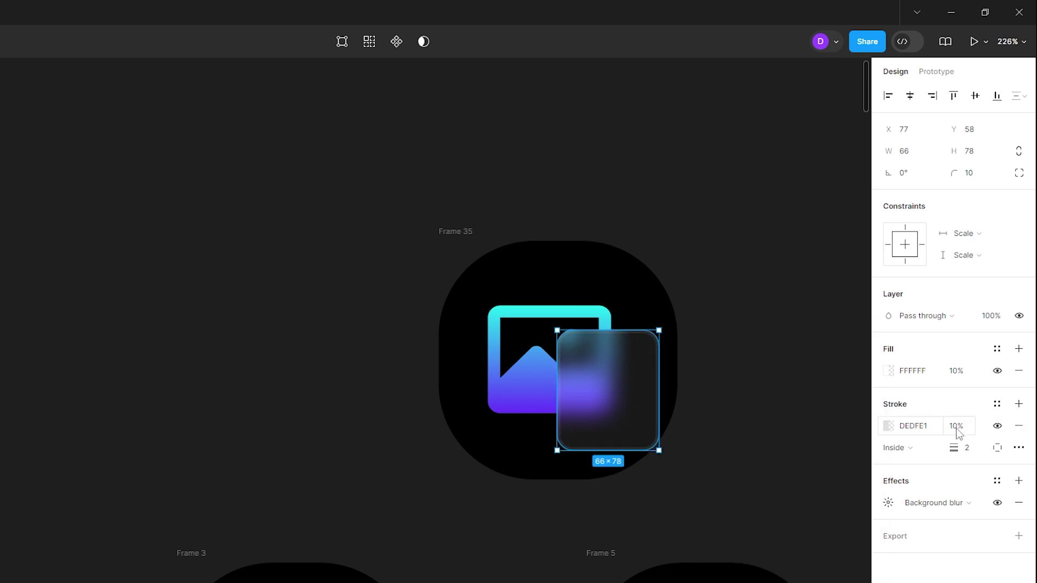
click(957, 430)
text(15)
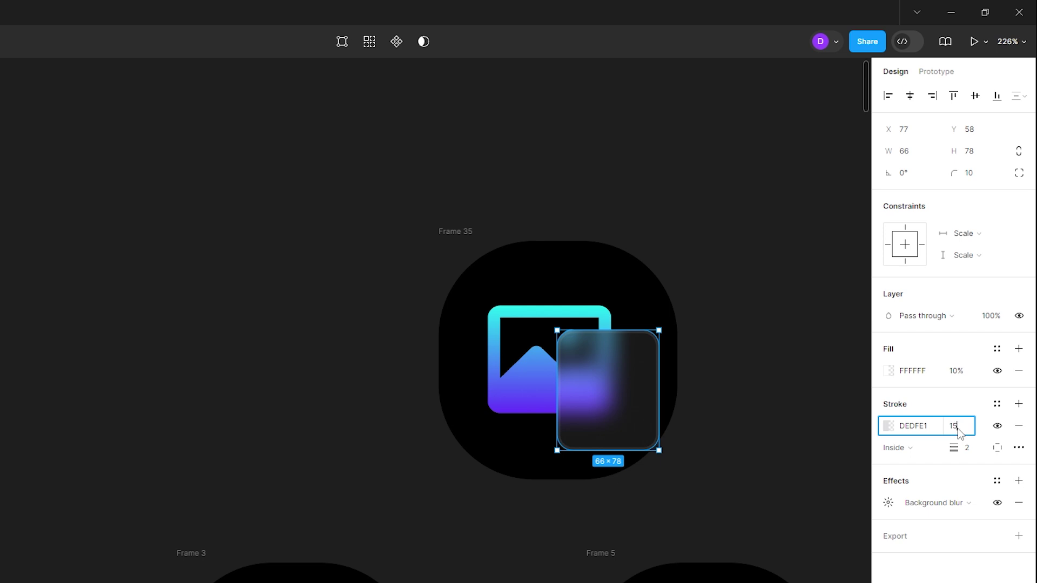
key(Return)
scroll(759, 413, down, 4)
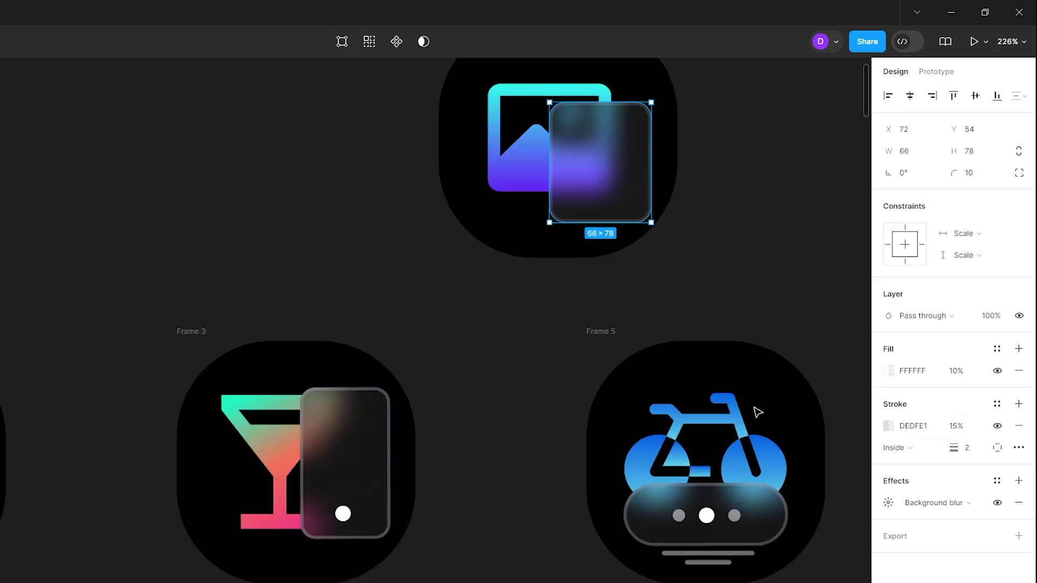
drag(656, 336, 523, 380)
scroll(523, 379, right, 5)
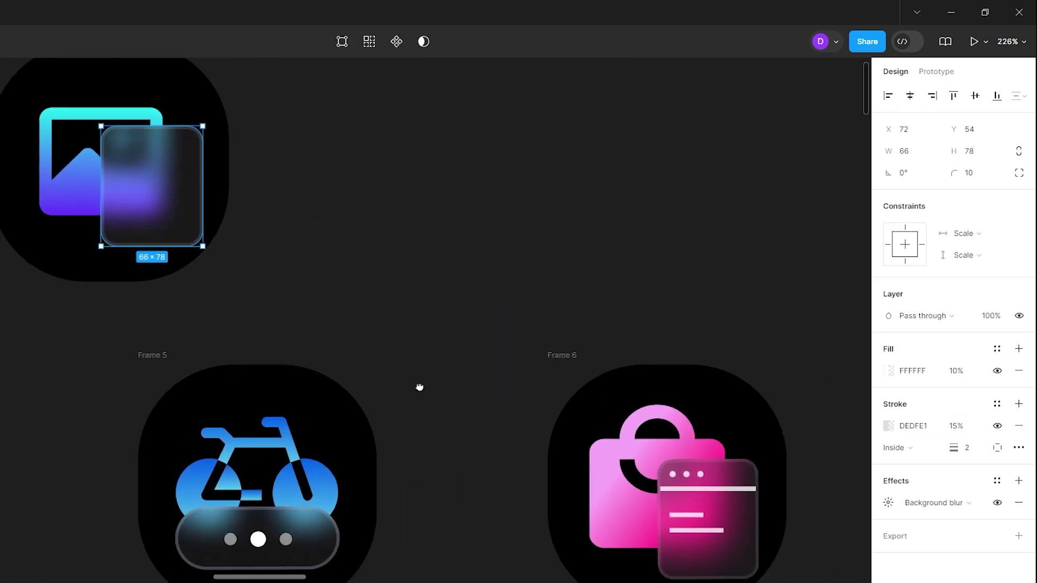
mouse_move(341, 337)
mouse_down()
mouse_move(681, 468)
mouse_move(710, 527)
mouse_up()
key(ctrl+backslash)
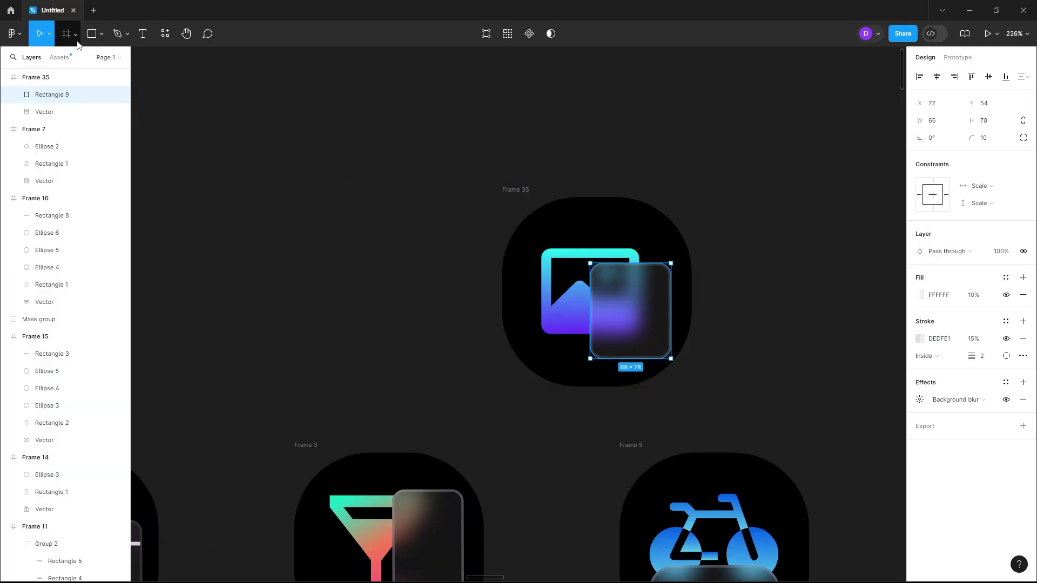
Draw a 3 px tall bar across the card and duplicate it into three lines
click(101, 34)
click(111, 58)
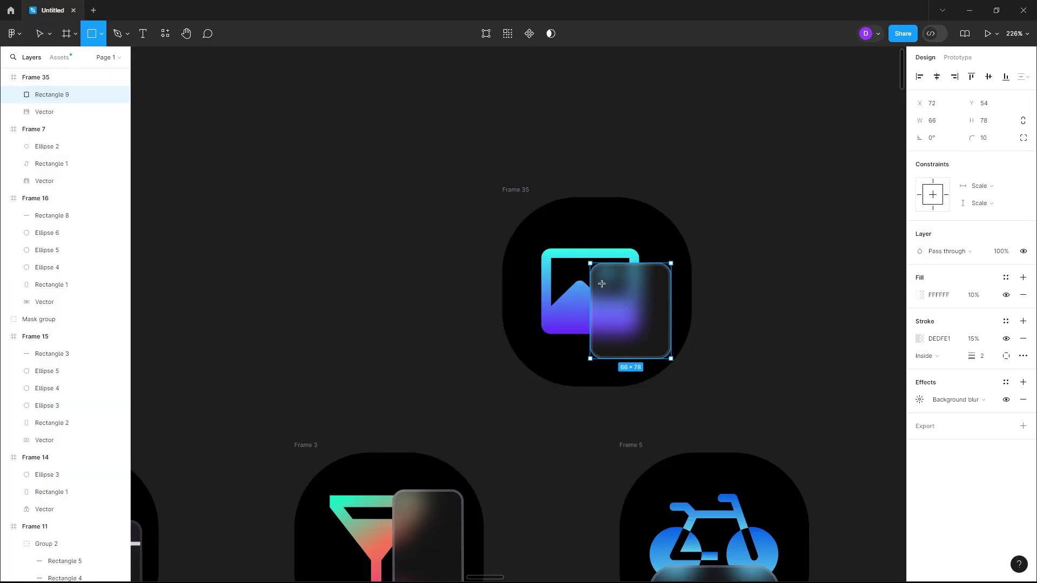
mouse_move(601, 284)
mouse_down()
mouse_move(662, 291)
mouse_move(641, 285)
mouse_up()
ctrl+scroll(594, 291, up, 5)
click(978, 124)
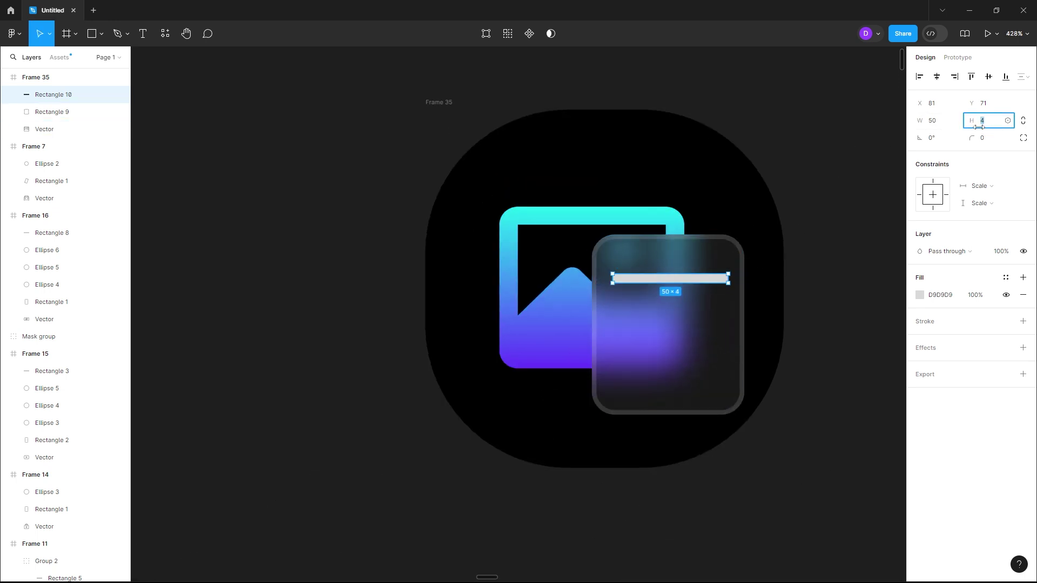
text(3)
key(Return)
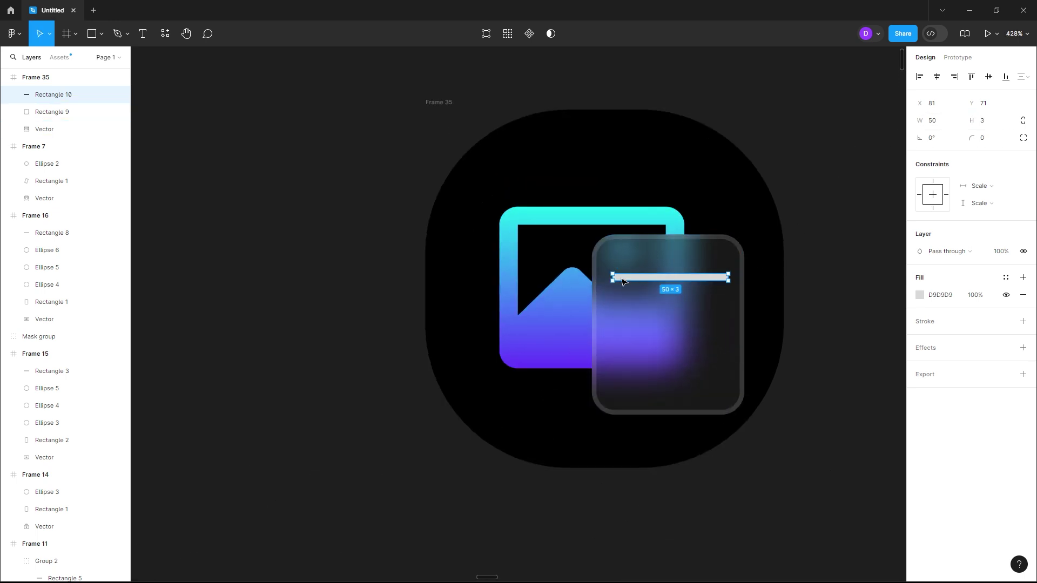
drag(612, 277, 597, 277)
drag(732, 277, 740, 277)
mouse_move(740, 277)
mouse_down()
mouse_move(752, 305)
mouse_move(663, 305)
mouse_move(656, 314)
mouse_move(657, 347)
mouse_move(700, 346)
mouse_up()
Fill all three bars white (FFFFFF) at 70% opacity
shift+click(647, 314)
shift+click(692, 277)
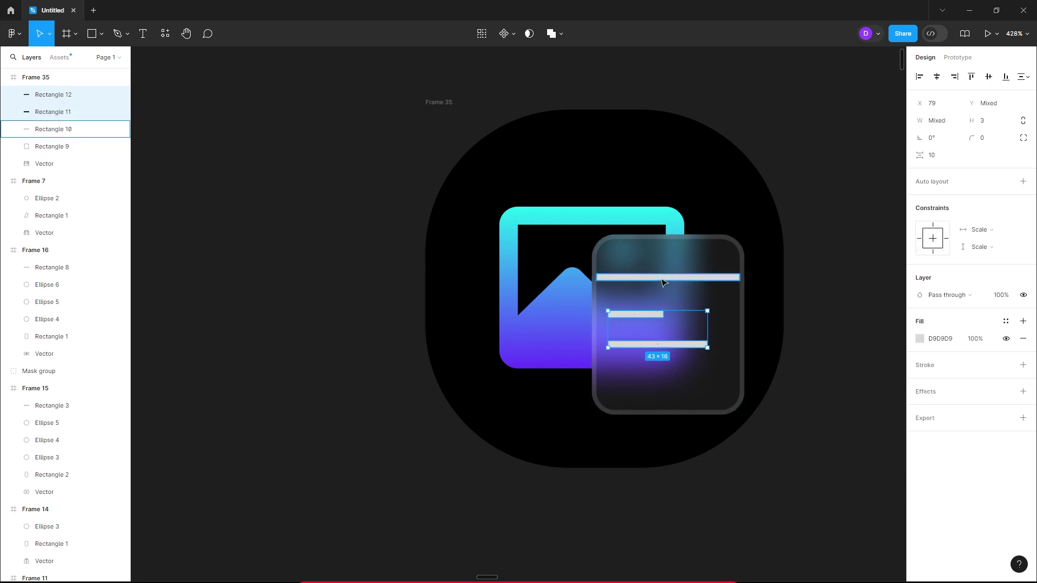
click(920, 322)
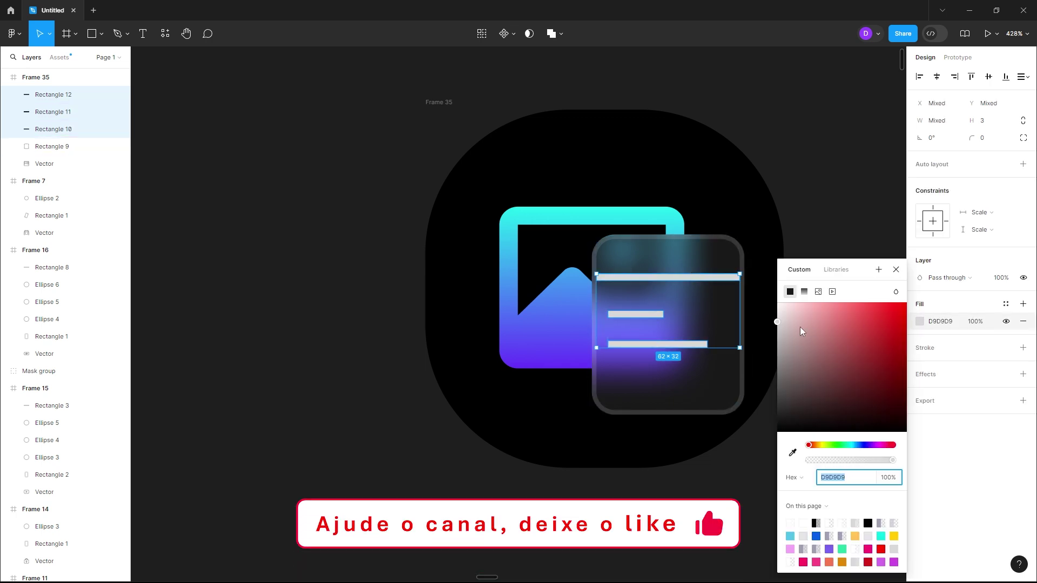
drag(777, 322, 777, 302)
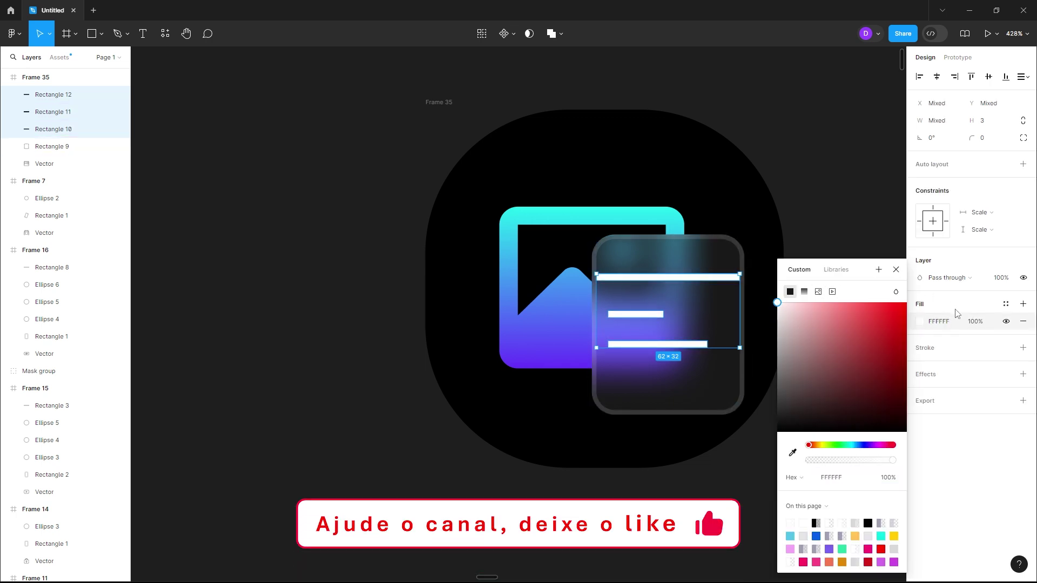
click(979, 322)
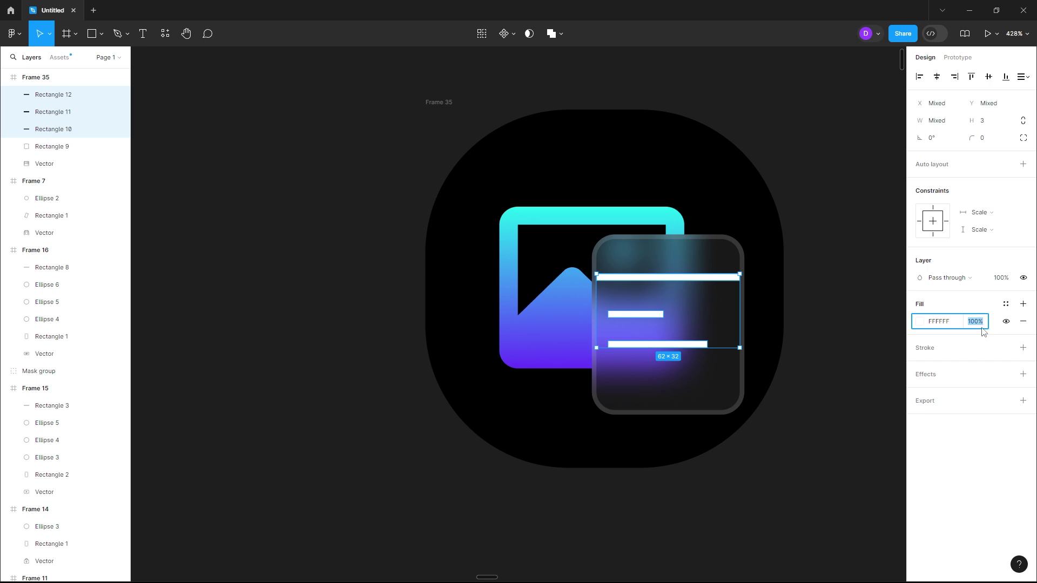
text(60)
key(Return)
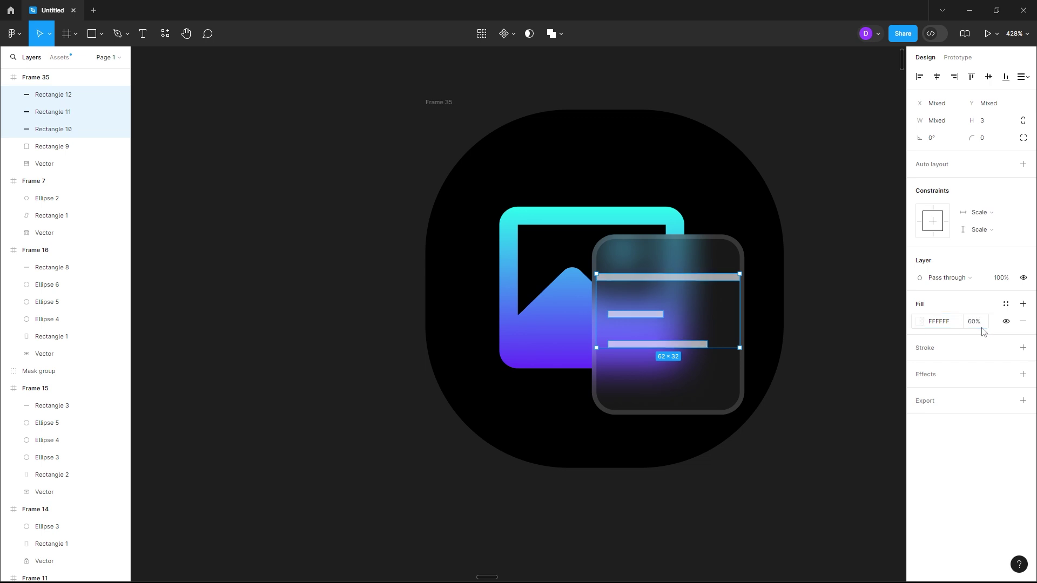
click(975, 320)
text(70)
key(Return)
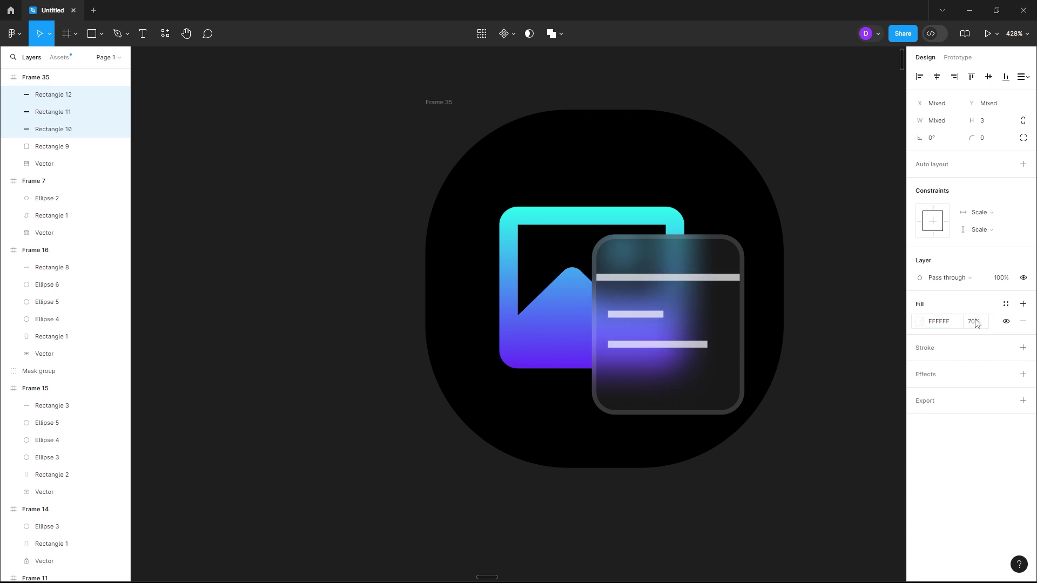
click(102, 33)
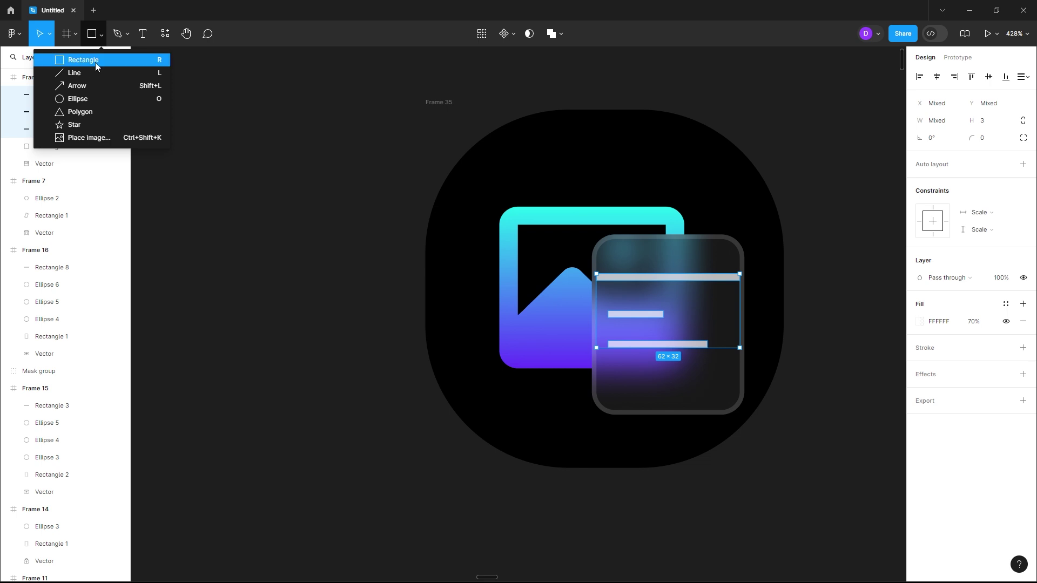
Draw a 4×4 dot at the card's top-left and duplicate it into three evenly spaced dots
click(89, 98)
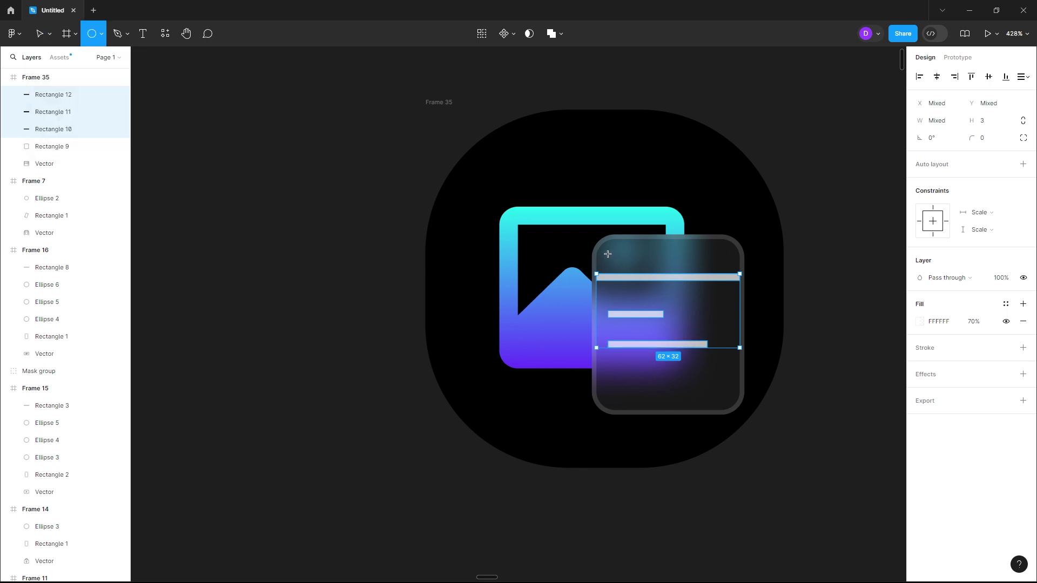
drag(603, 252, 615, 270)
click(936, 124)
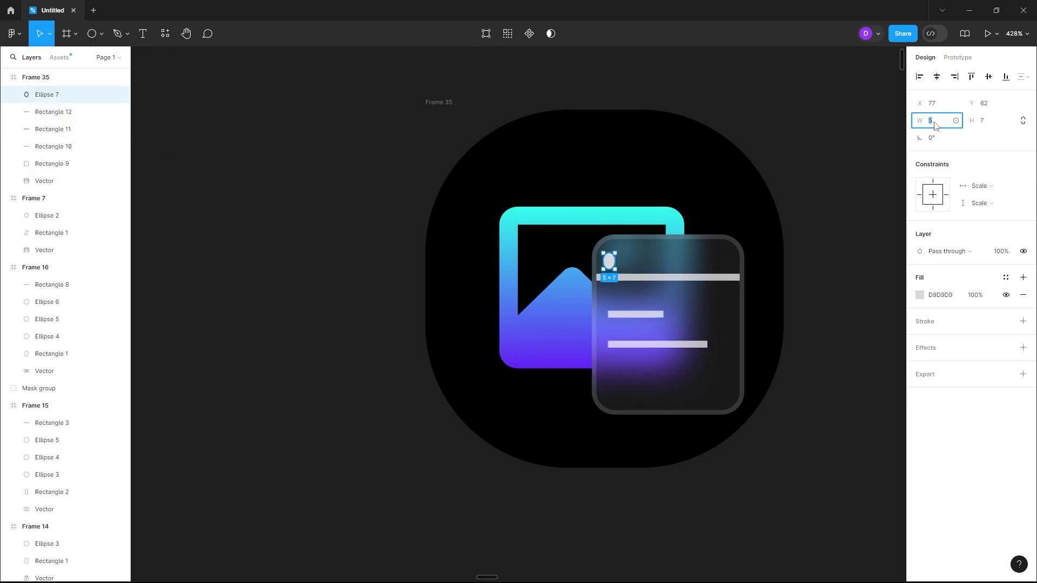
text(4)
key(Tab)
text(4)
text(4)
key(Return)
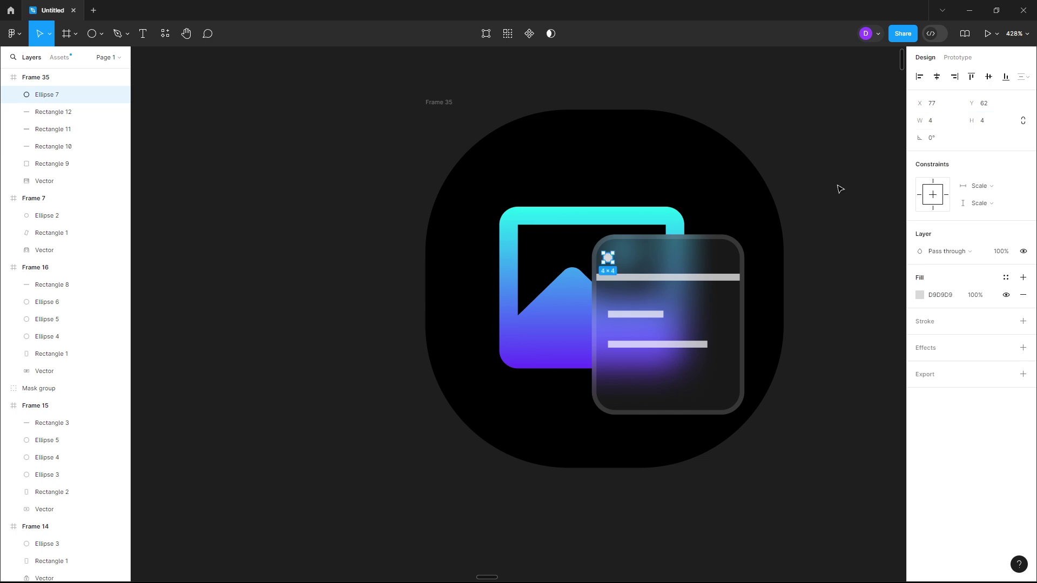
drag(606, 260, 617, 261)
key(ctrl+d)
key(ctrl+d)
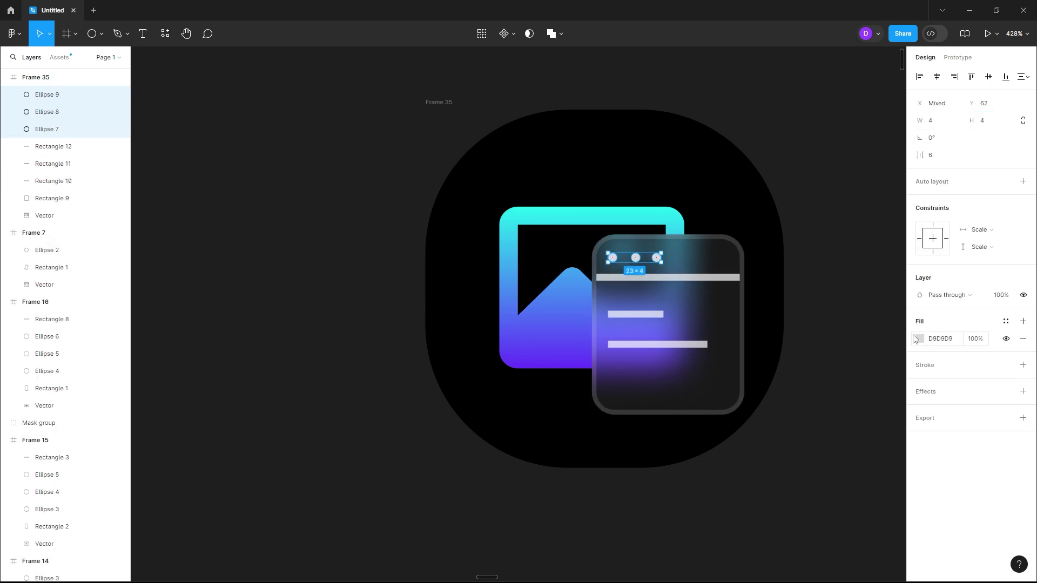
Fill the dots white (FFFFFF) at 70% opacity
click(920, 338)
drag(826, 317, 769, 301)
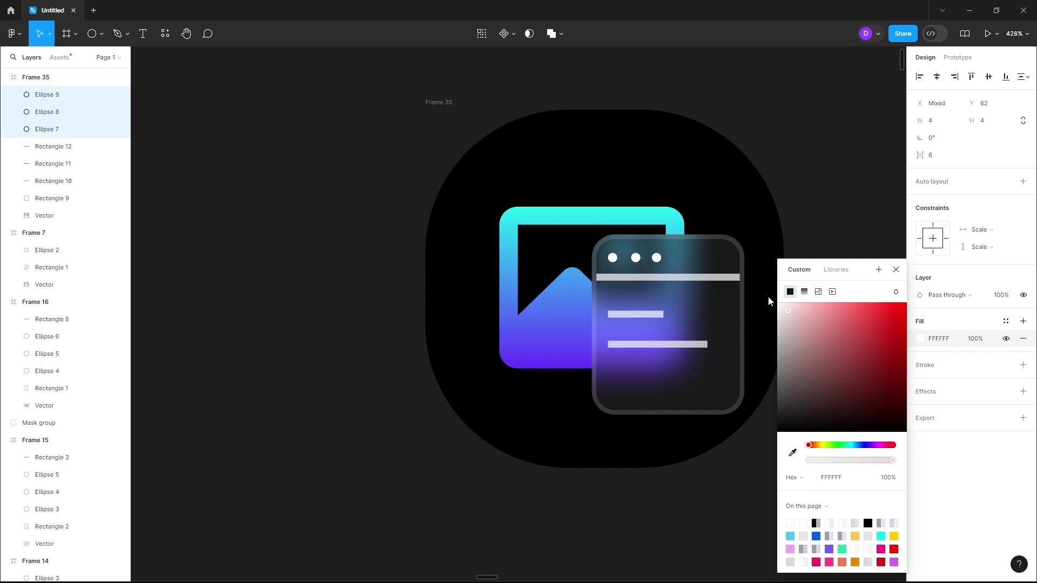
click(975, 339)
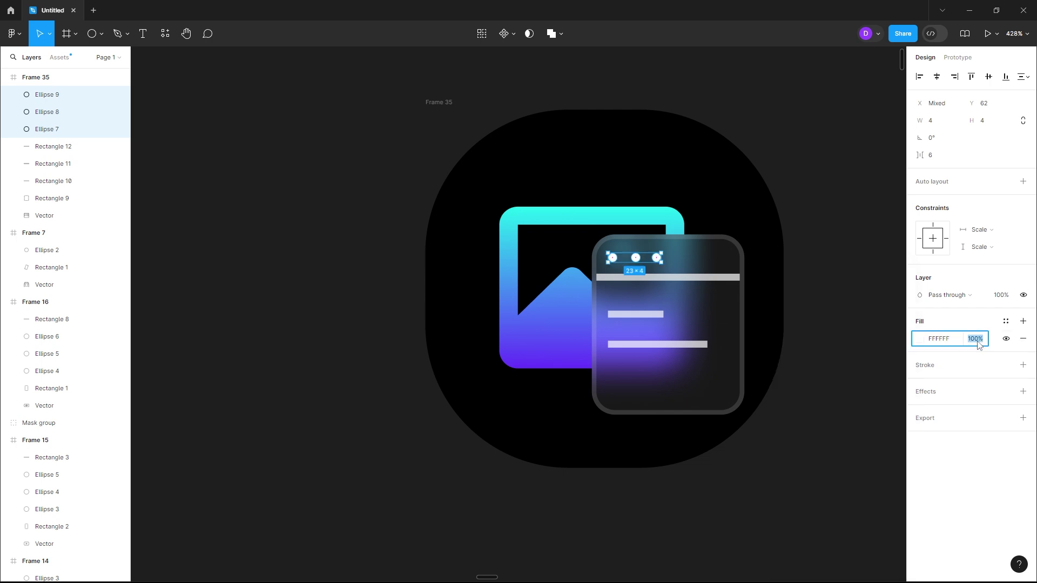
text(70)
key(Return)
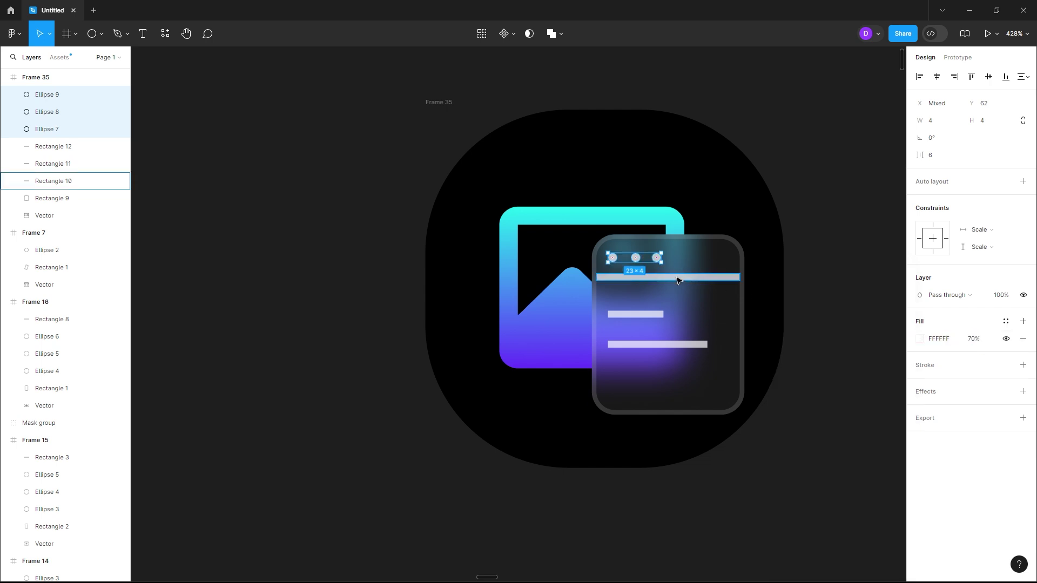
Add the three lines and the window card shape to the dot selection
shift+click(678, 278)
shift+click(643, 314)
shift+click(680, 344)
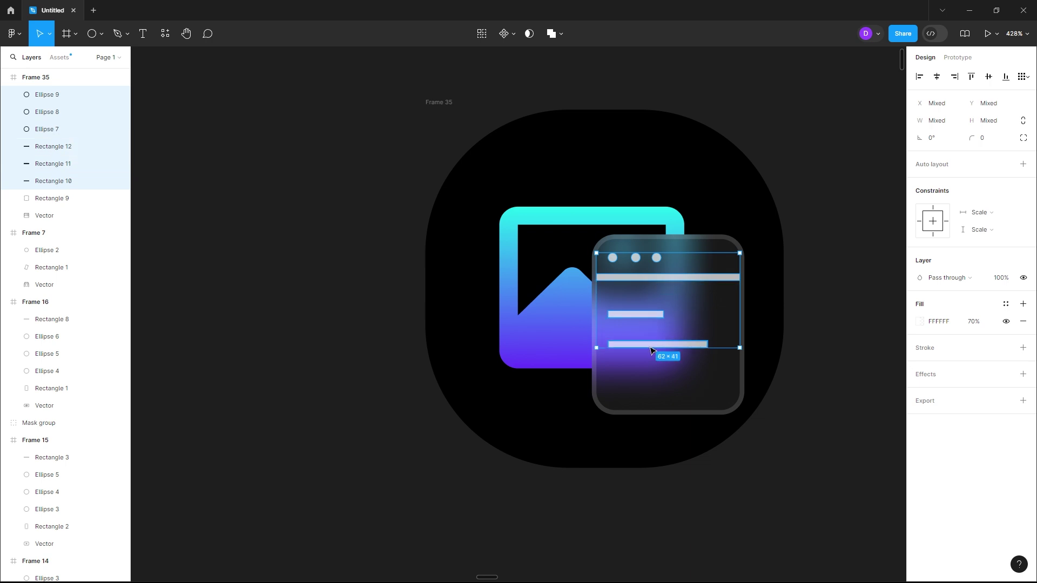
shift+click(691, 371)
Group the card, dots and bars together and nudge the group slightly
right_click(695, 354)
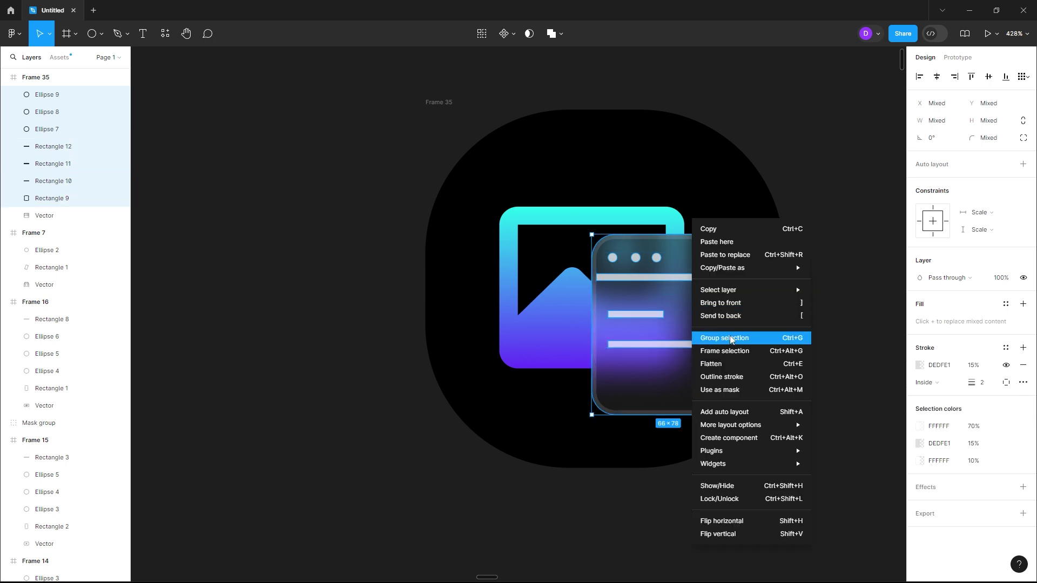
click(730, 338)
mouse_move(694, 317)
mouse_down()
mouse_move(714, 322)
mouse_move(702, 324)
mouse_up()
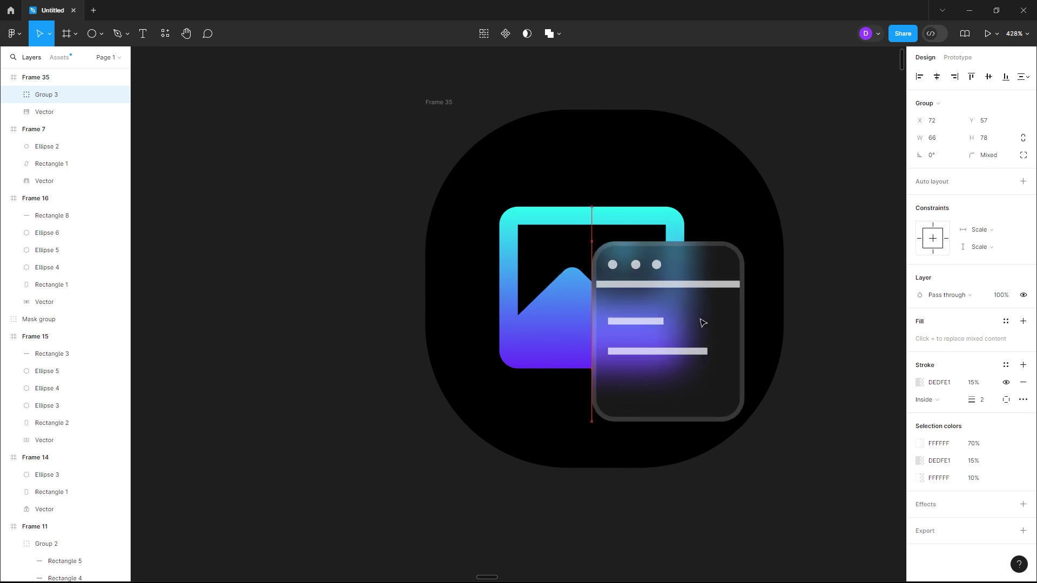
Move the gradient image icon up and left behind the card
scroll(705, 318, down, 5)
scroll(810, 297, up, 3)
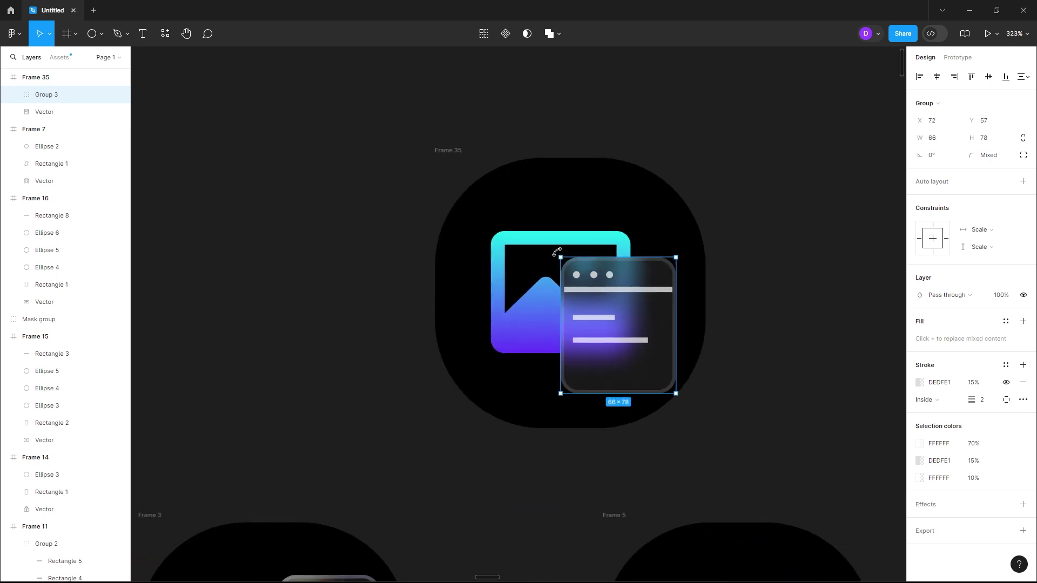
drag(561, 245, 537, 228)
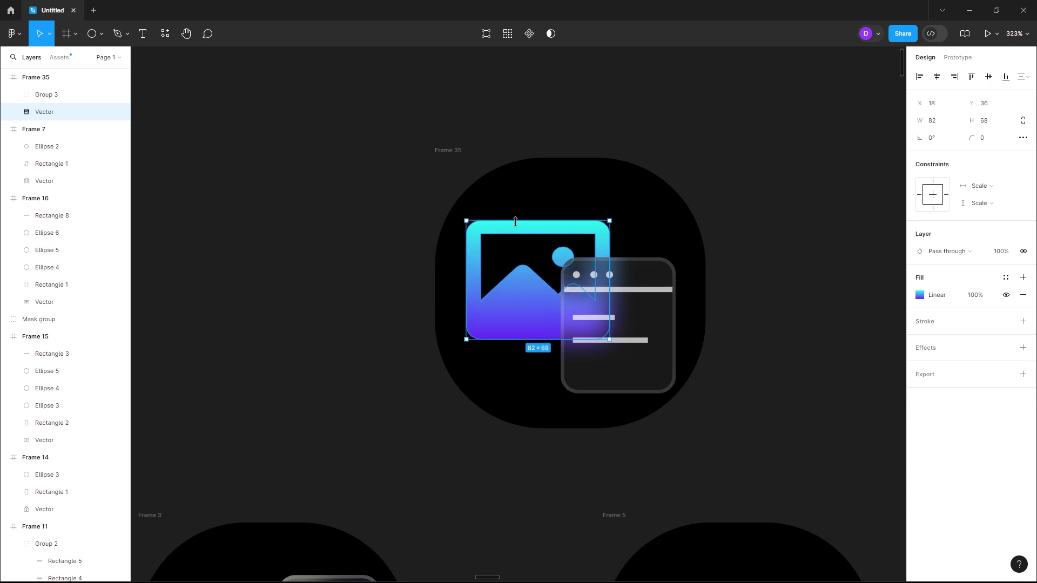
drag(521, 214, 531, 218)
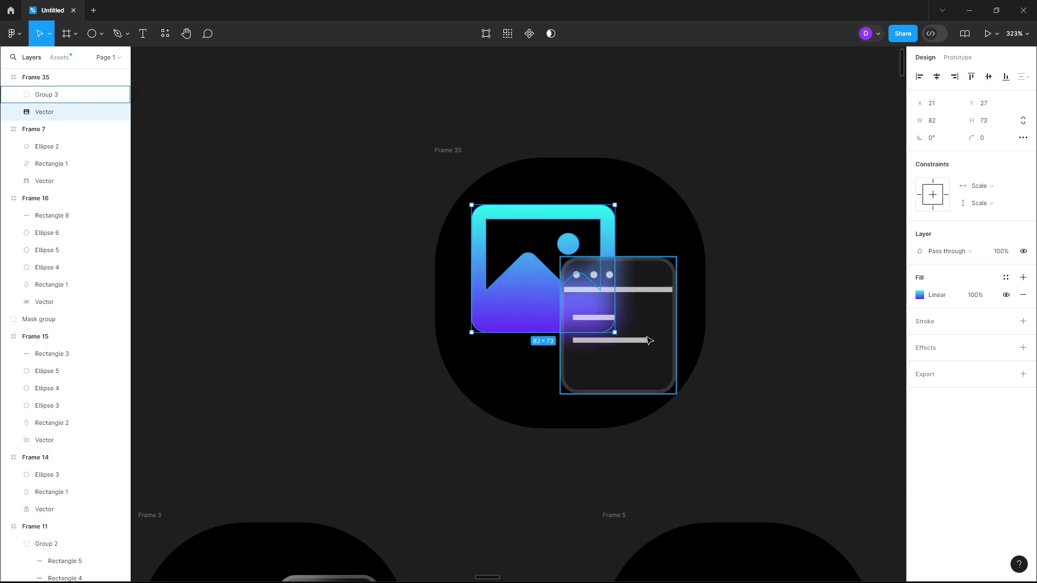
Select Frame 35 and add a 1x export setting with PNG as the format
click(869, 344)
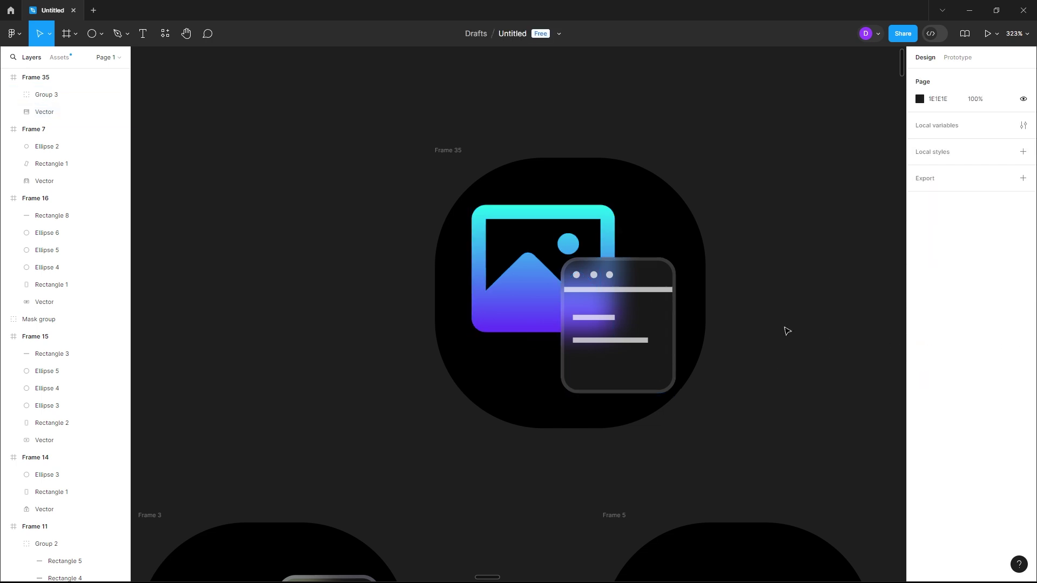
scroll(787, 331, down, 5)
scroll(808, 326, up, 2)
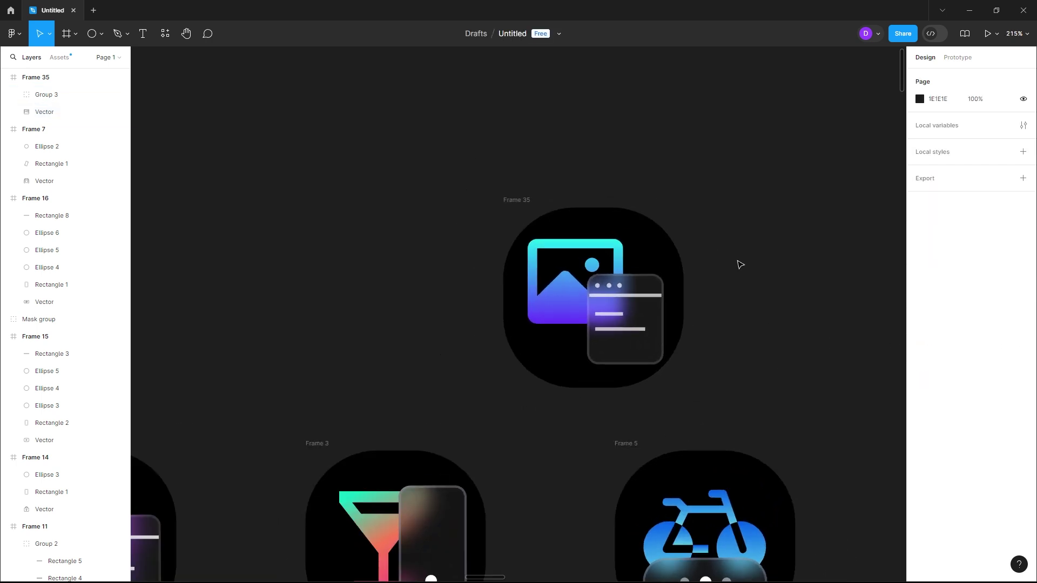
click(523, 203)
click(523, 203)
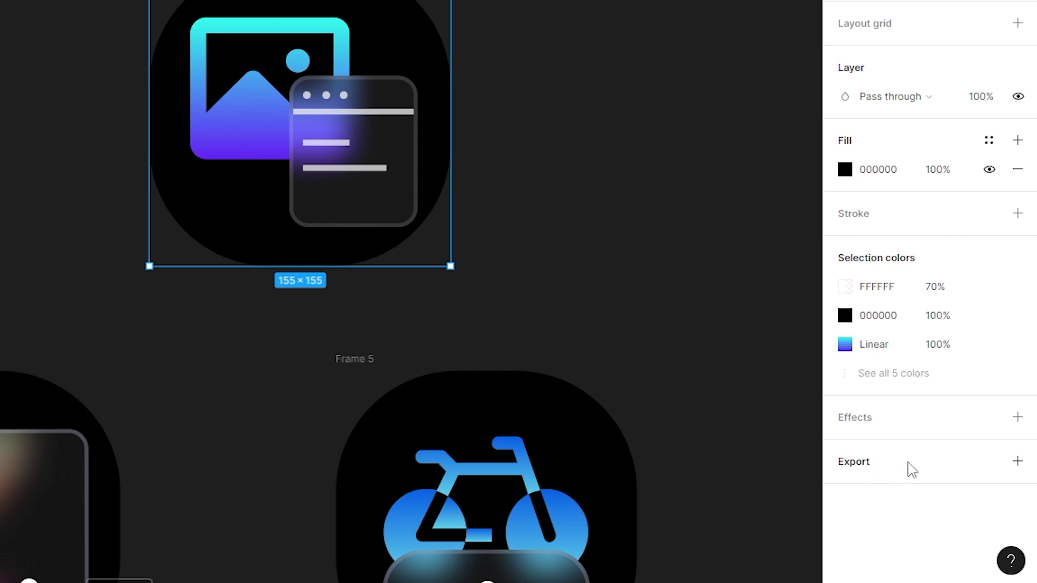
click(1025, 461)
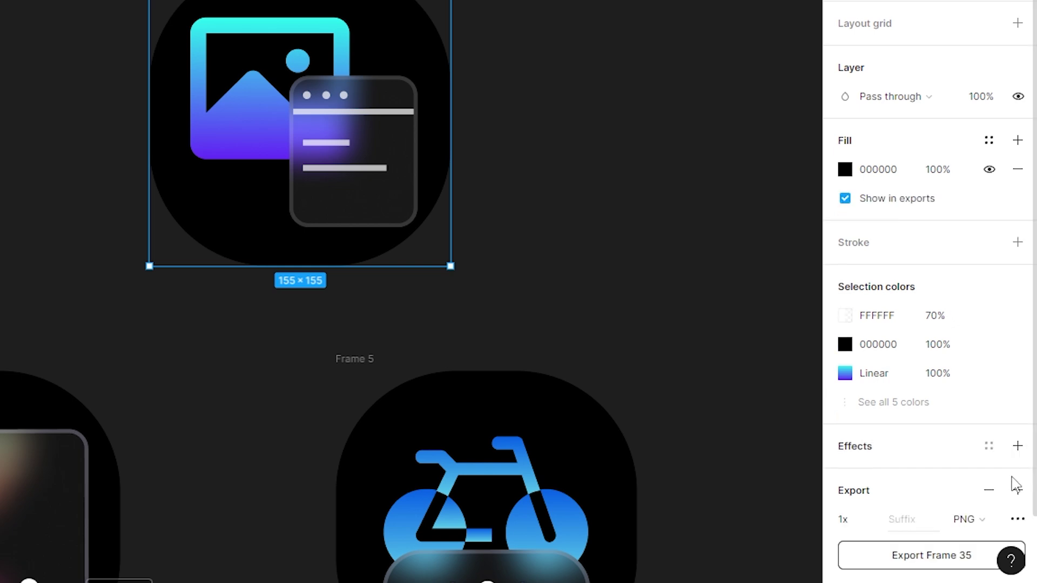
scroll(954, 486, down, 1)
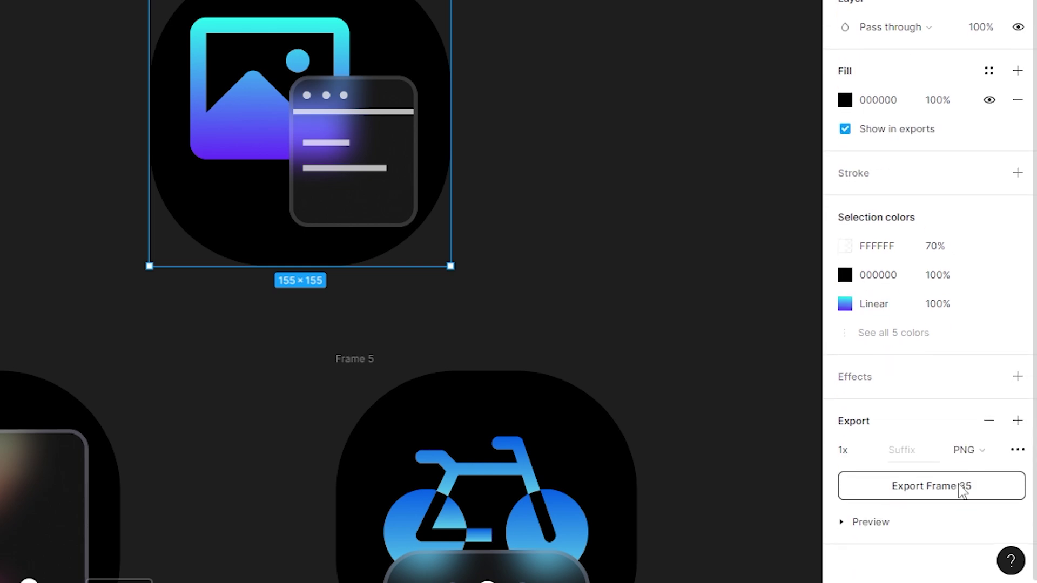
click(983, 453)
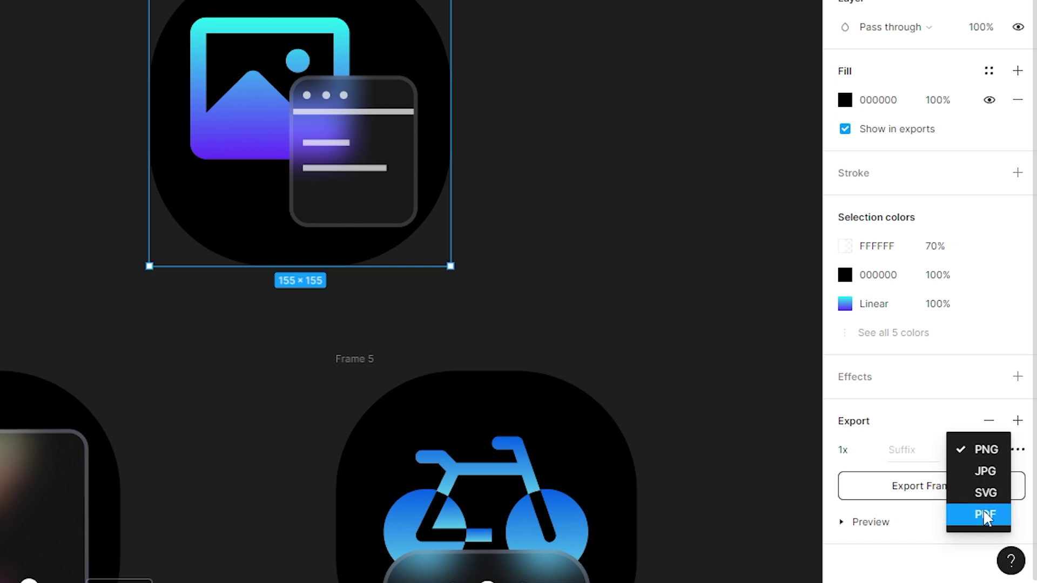
click(971, 450)
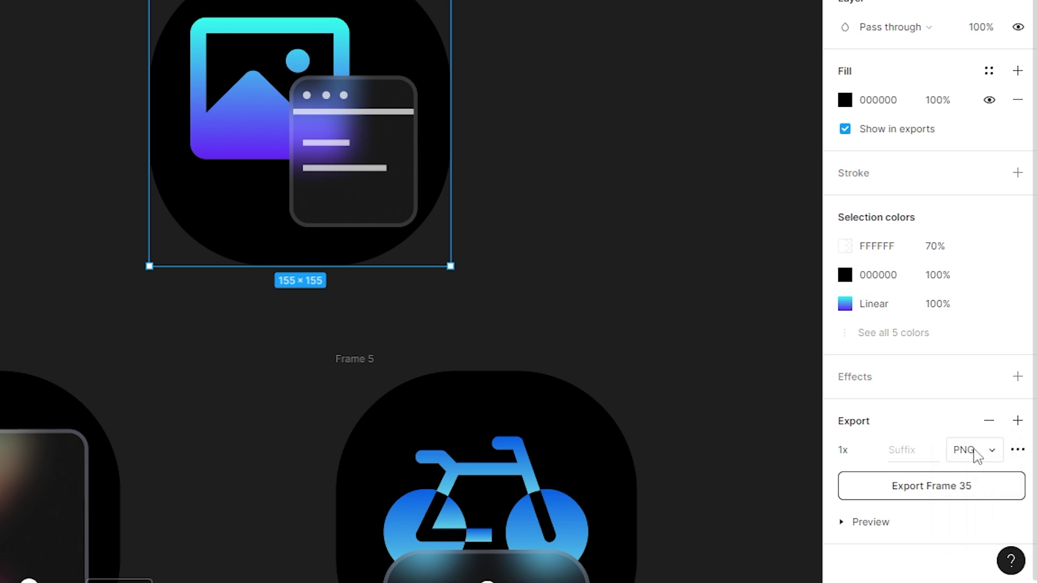
Export Frame 35 as 'exemplo_figma' PNG, then open File Explorer
click(946, 498)
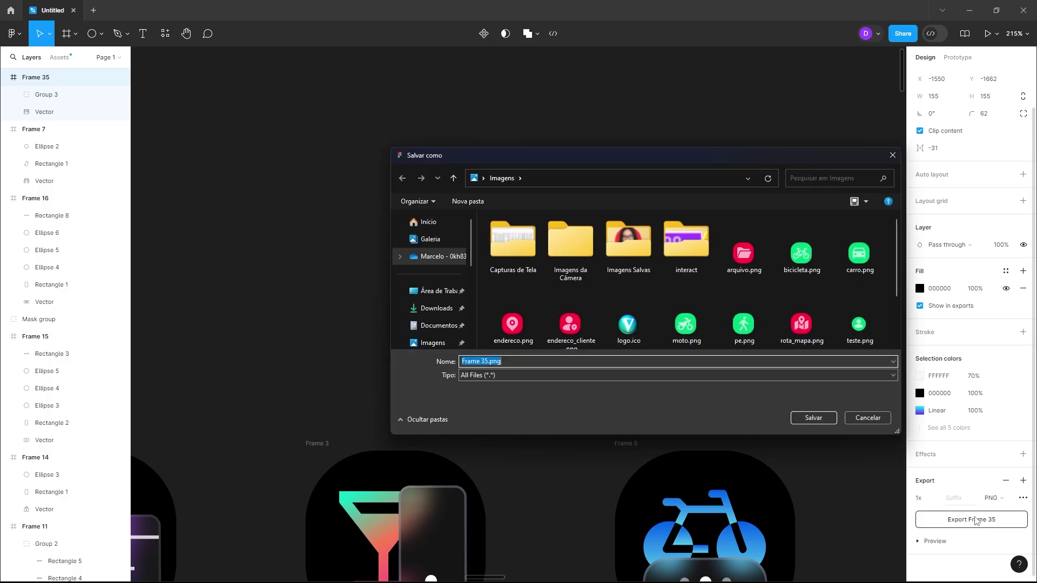
drag(660, 154, 640, 129)
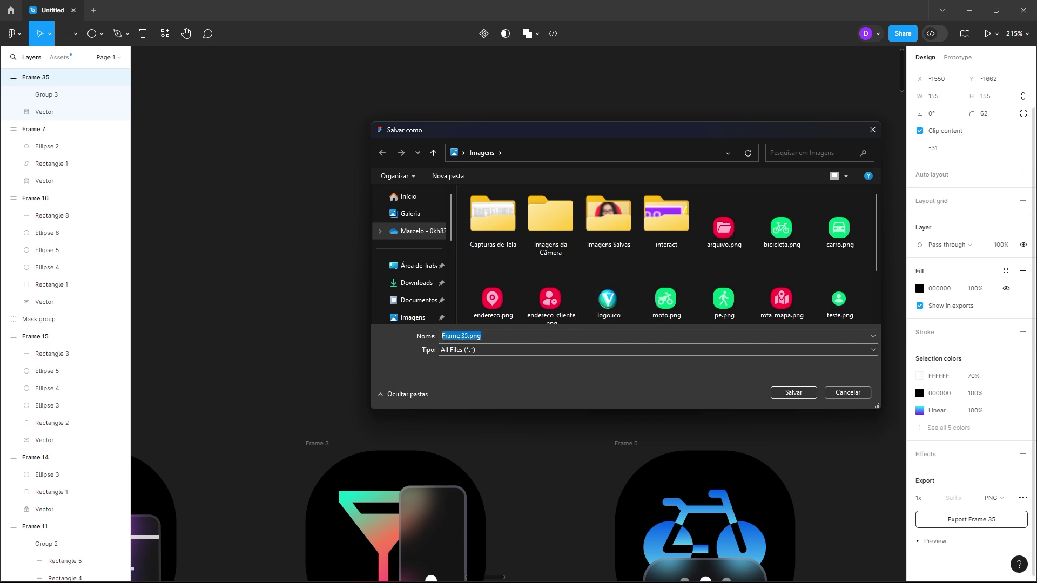
text(exemplo_figma)
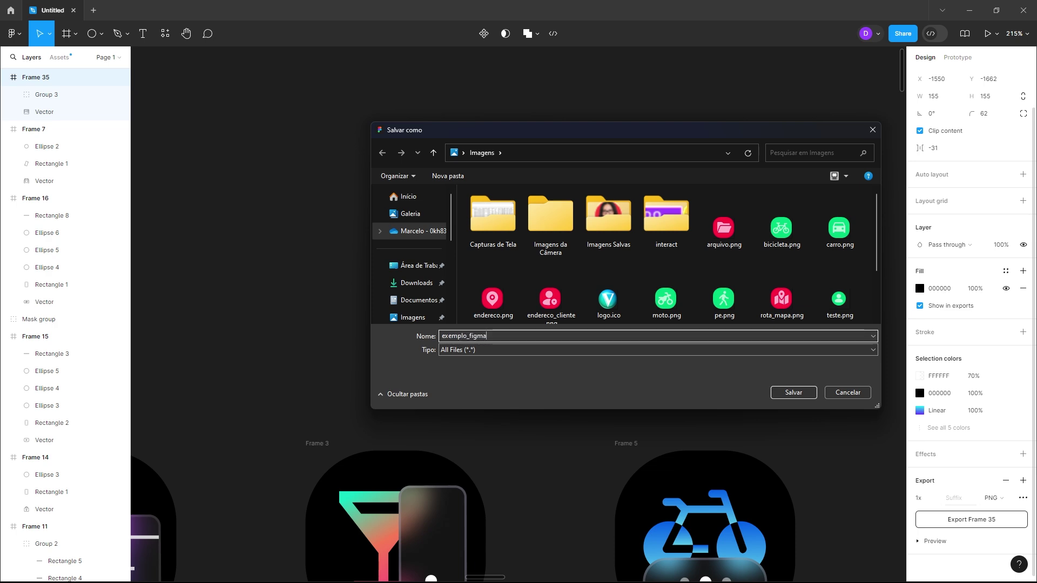
click(794, 391)
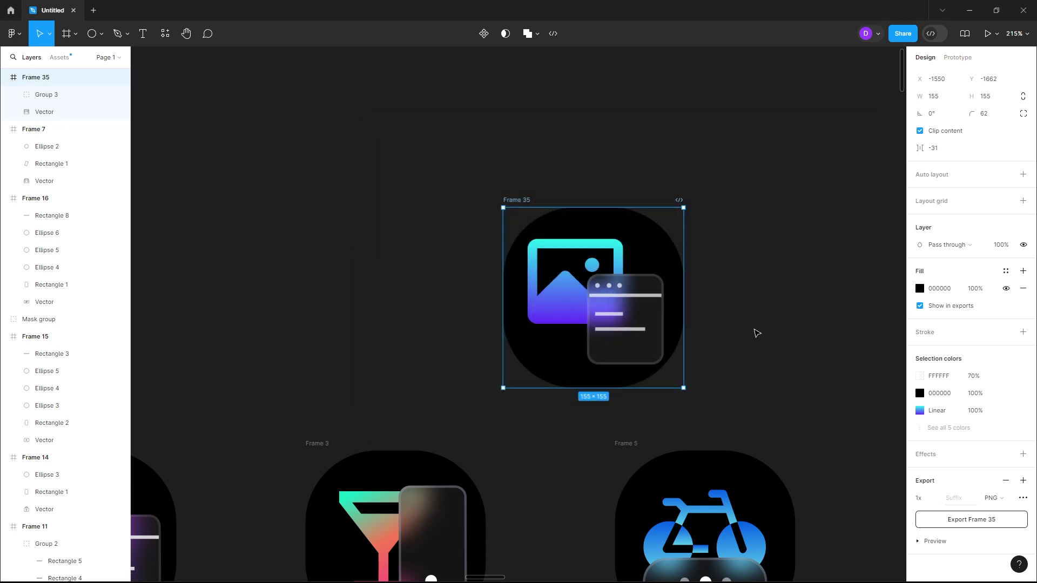
key(super+e)
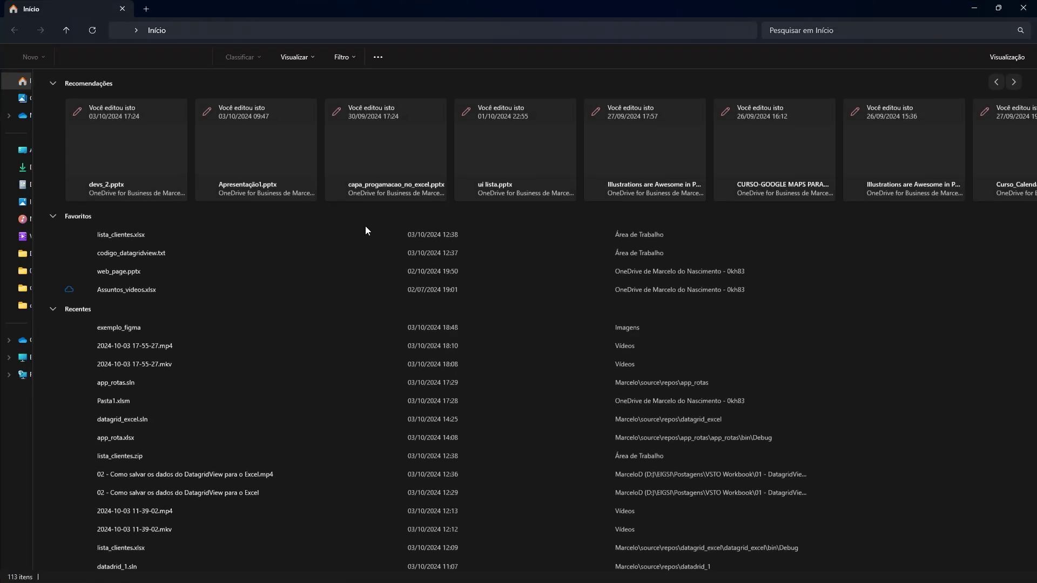
Open the Imagens folder from the File Explorer sidebar
click(22, 201)
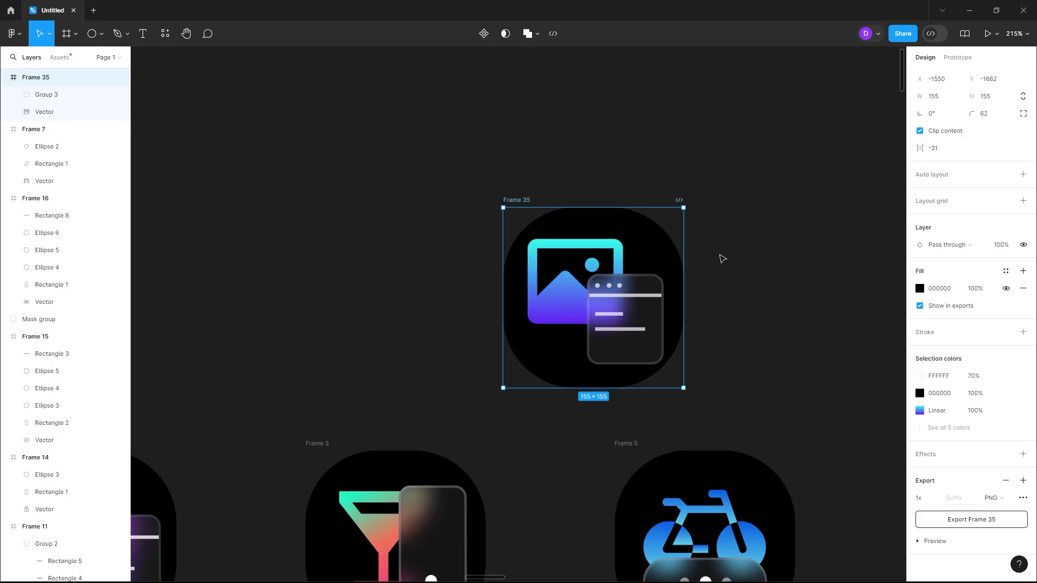
click(747, 242)
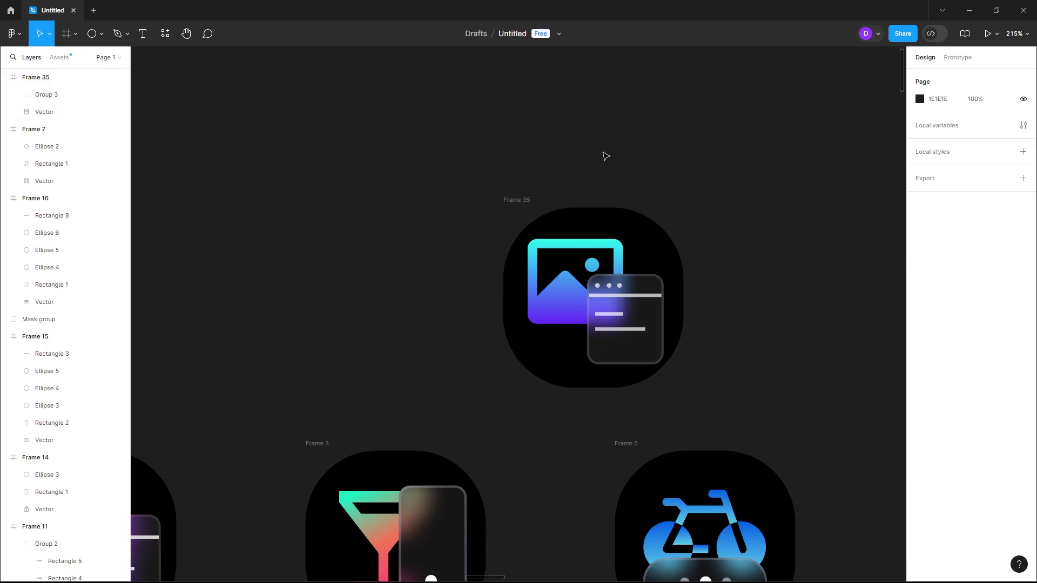